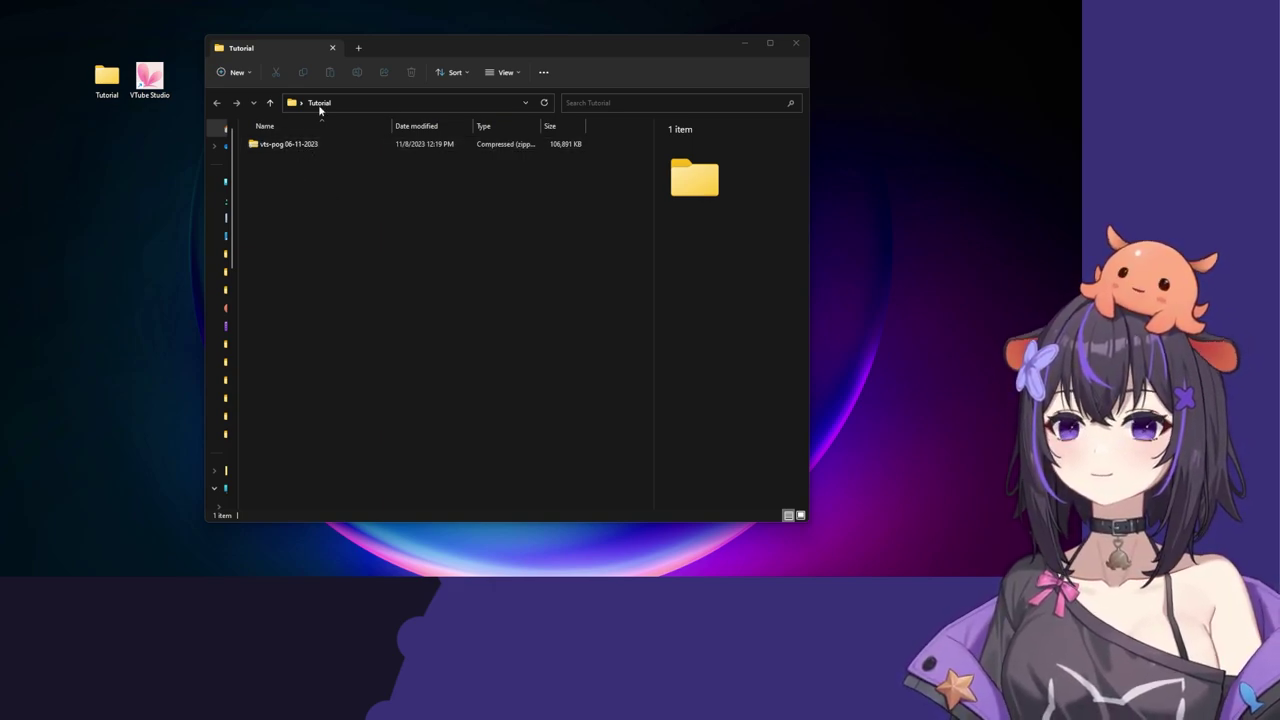
Step: Extract the vts-pog 06-11-2023 archive in the Tutorial folder and delete the original zip file
left_click(320, 146)
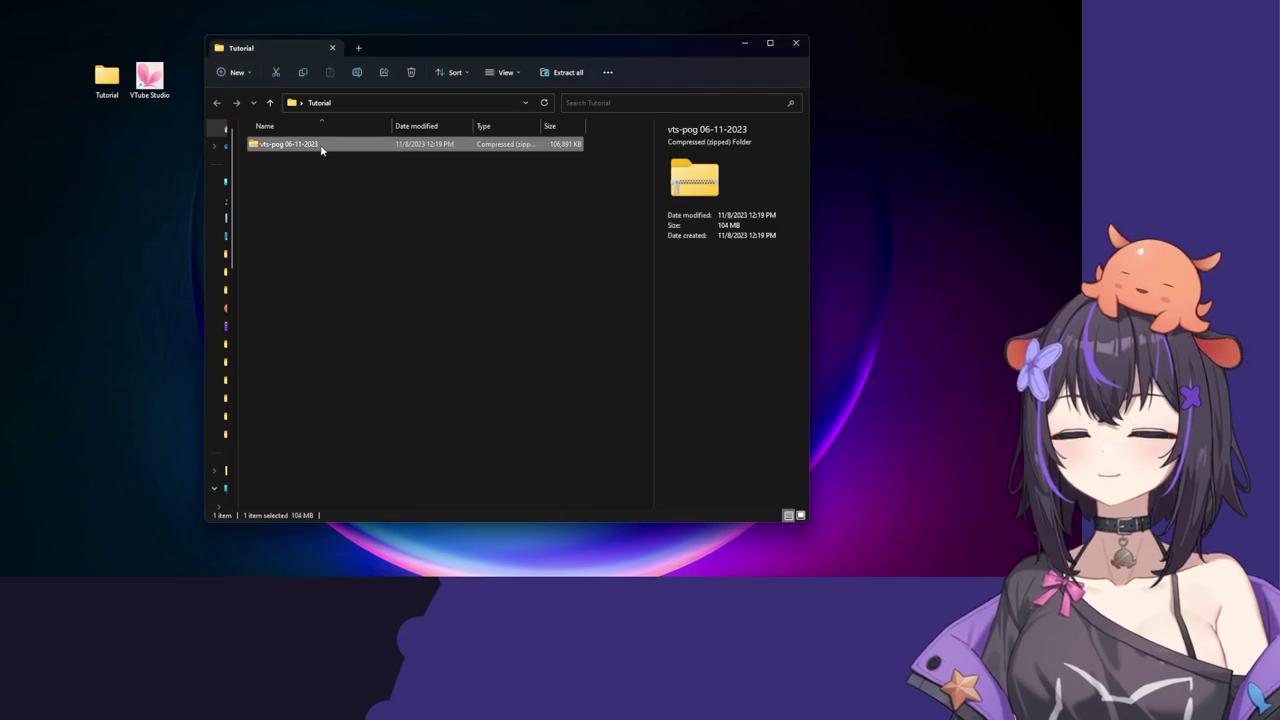
right_click(321, 147)
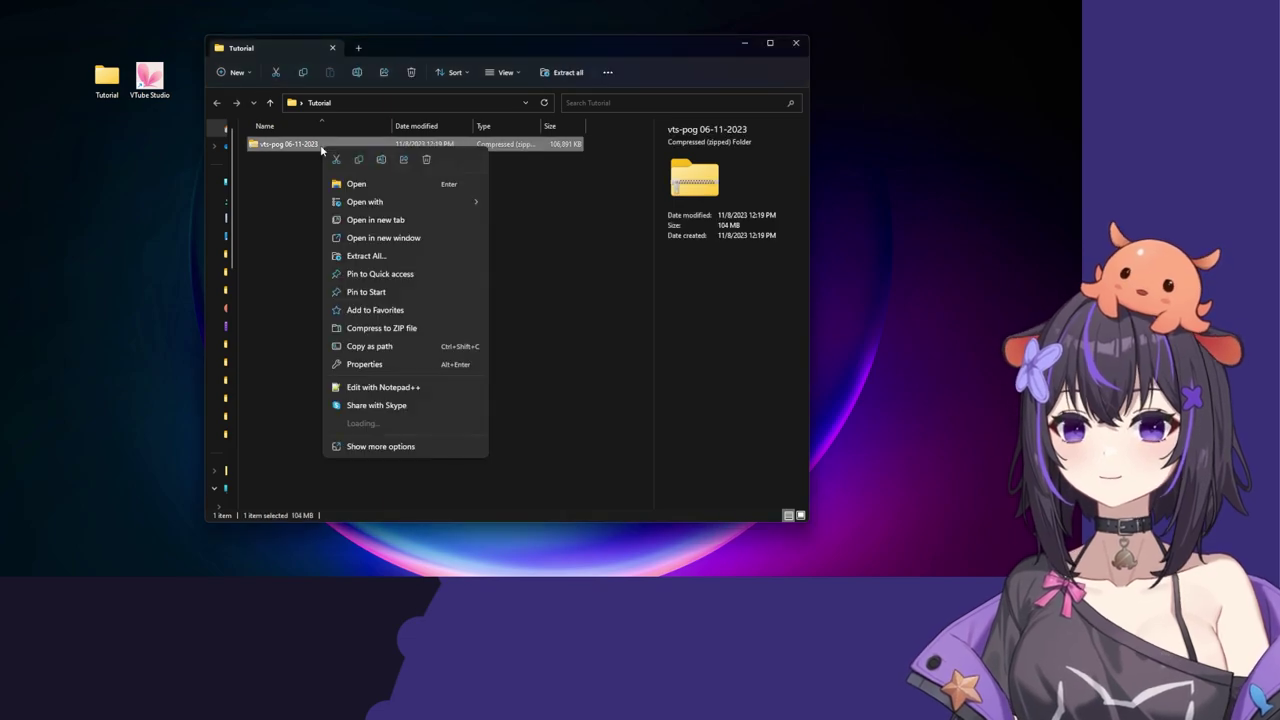
left_click(417, 259)
left_click(646, 404)
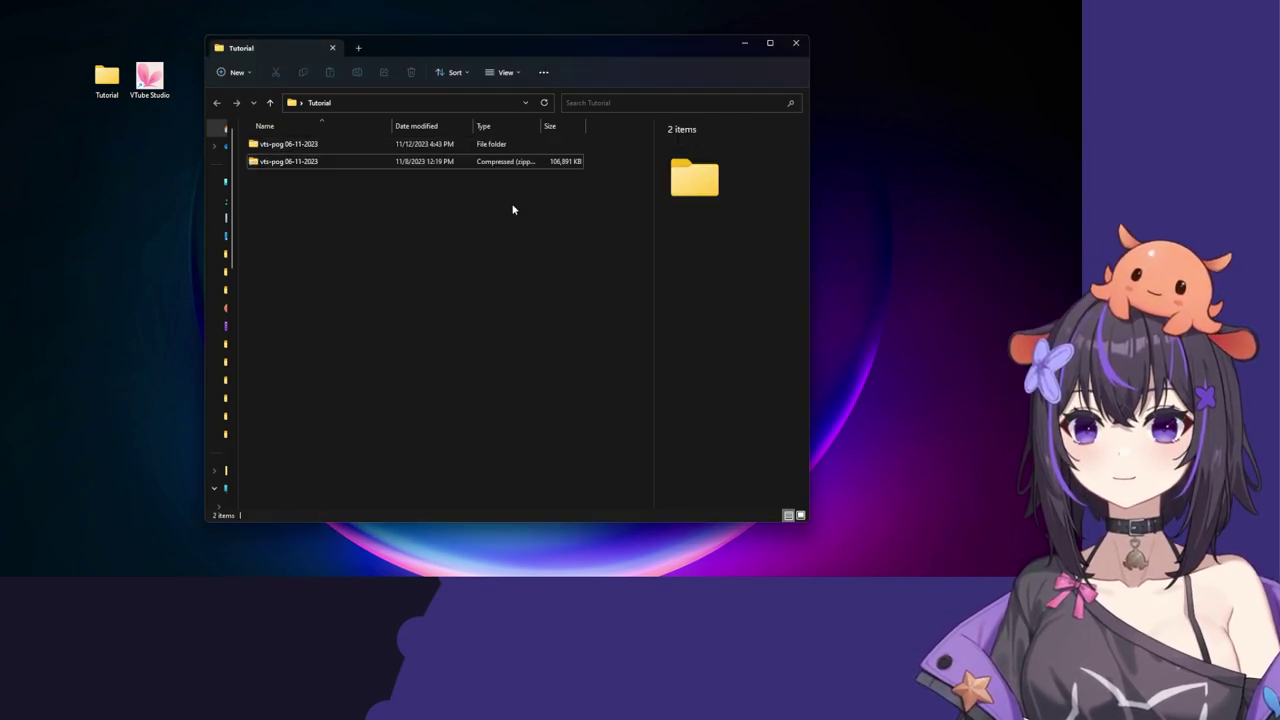
left_click_drag(563, 195, 486, 155)
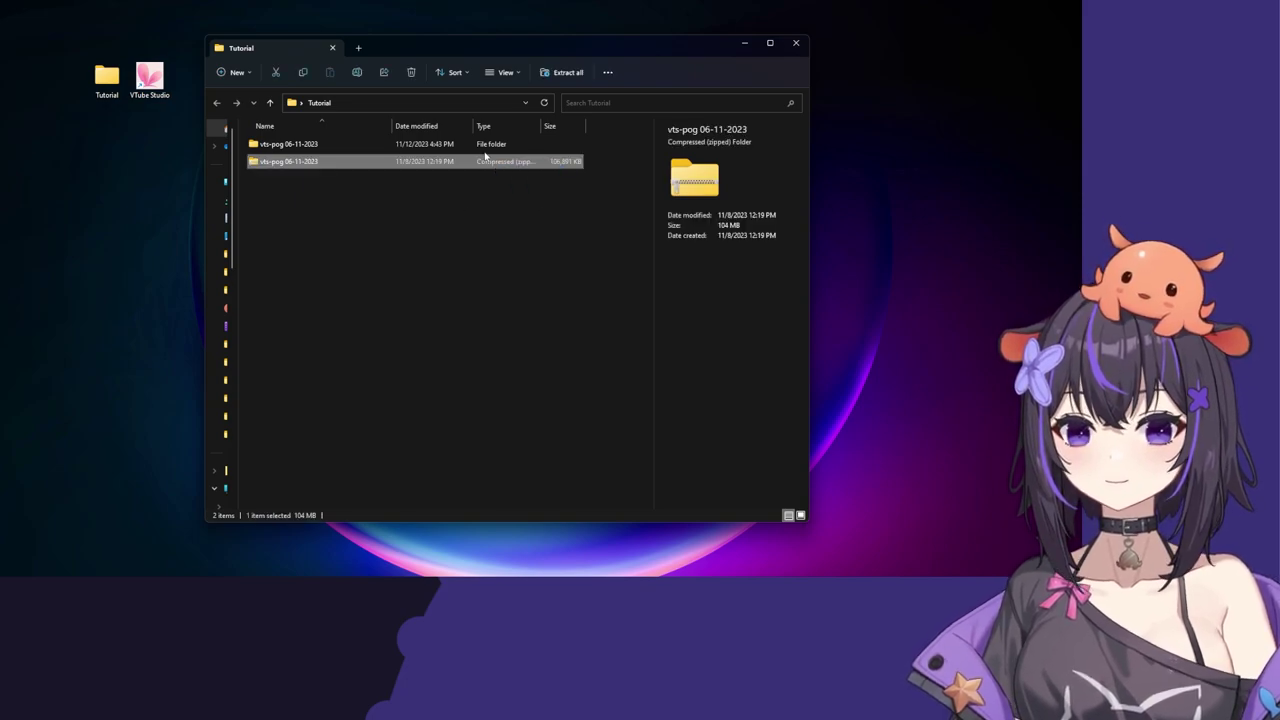
key("Delete")
Step: Open the vts-pog folder inside the extracted vts-pog 06-11-2023 folder and find the VTS-POG application
double_click(468, 148)
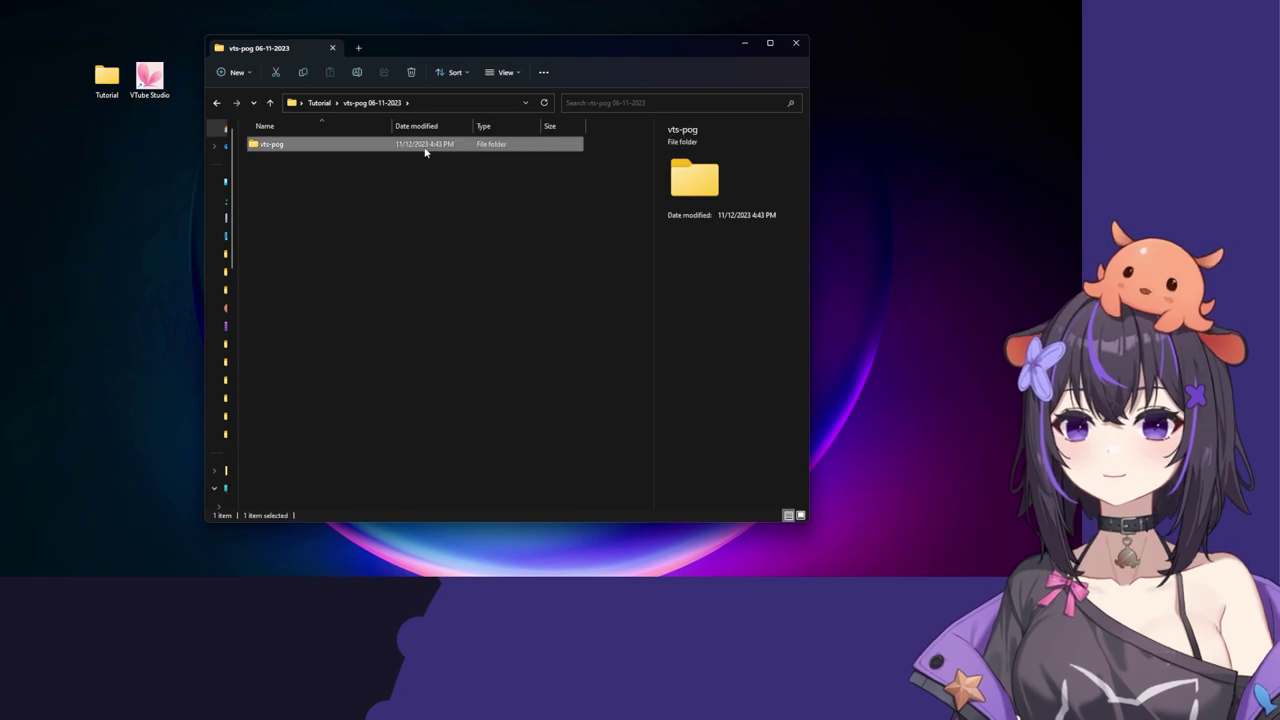
double_click(426, 150)
scroll(450, 230, "down", 3)
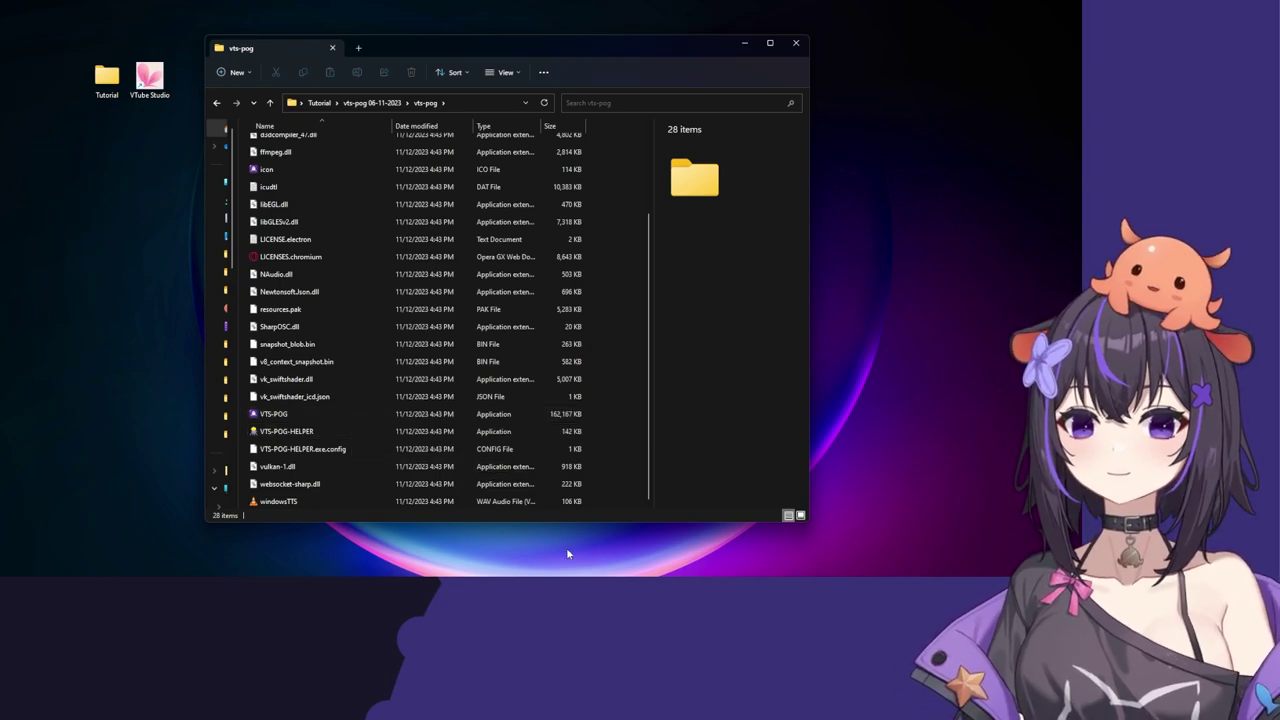
Step: Switch to VTube Studio, enlarge the slime model slightly, and move the window down to uncover the vts-pog folder
left_click(488, 500)
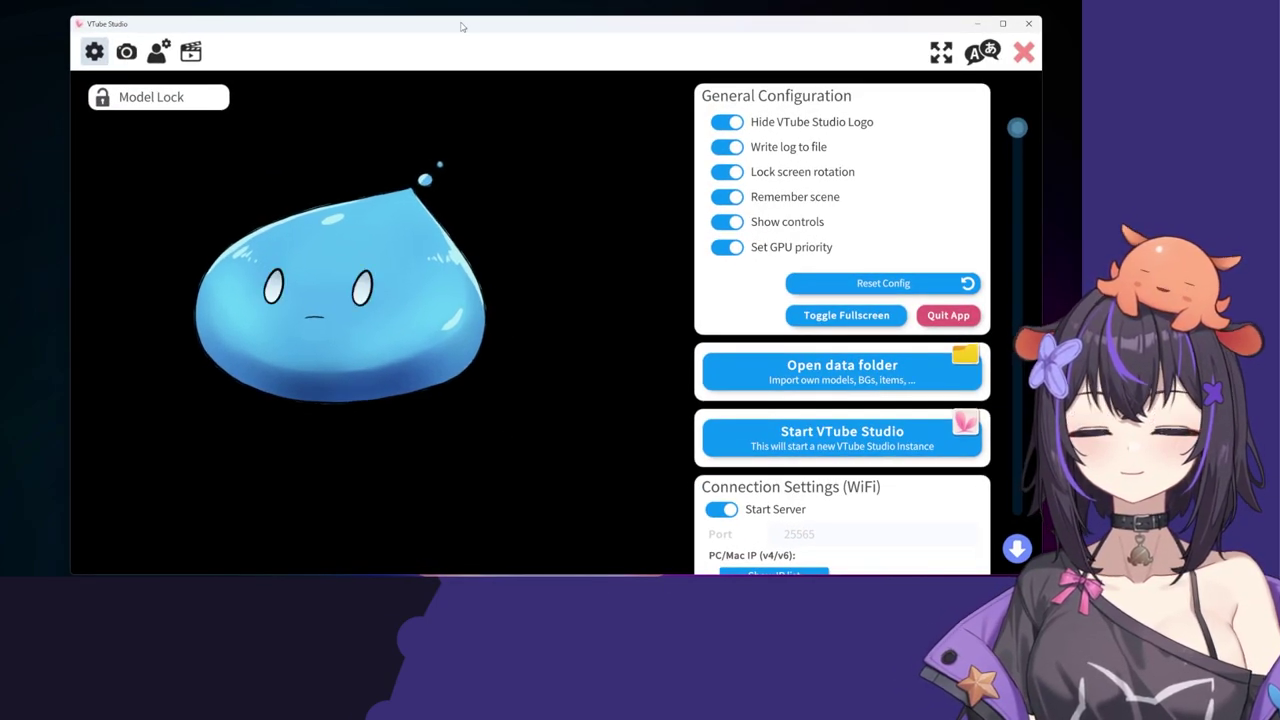
left_click_drag(466, 35, 445, 31)
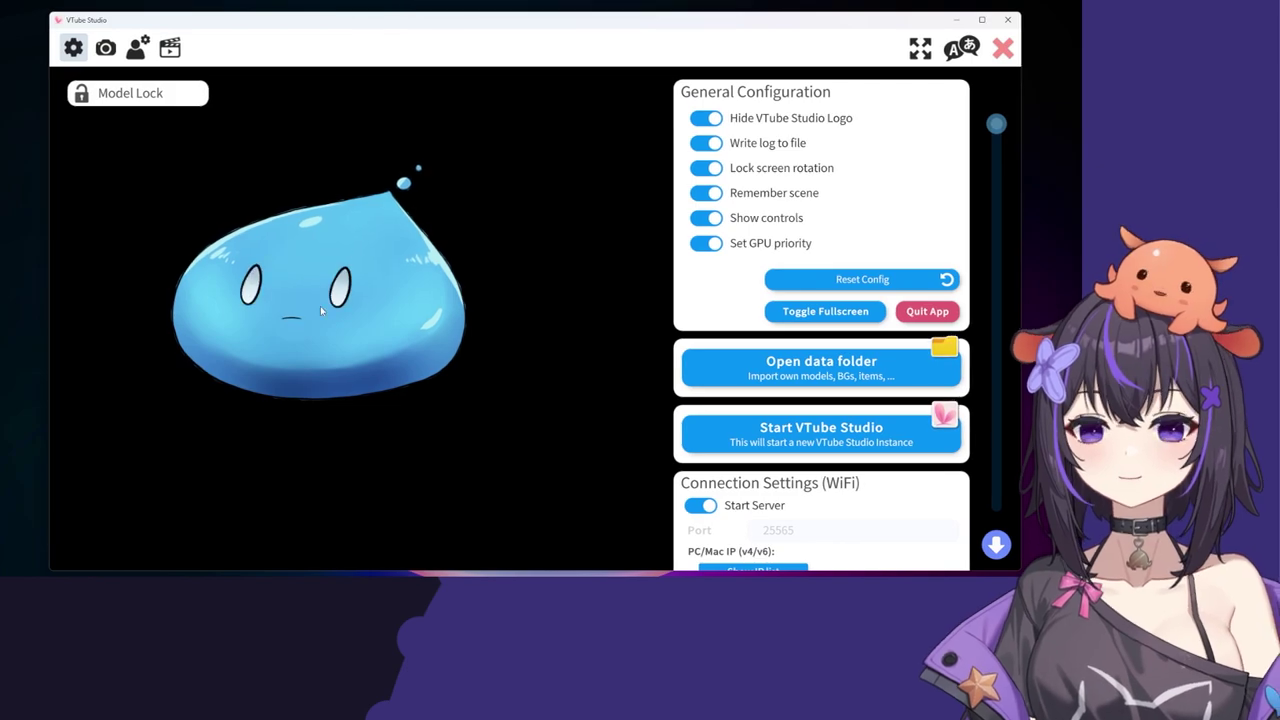
scroll(344, 314, "up", 5)
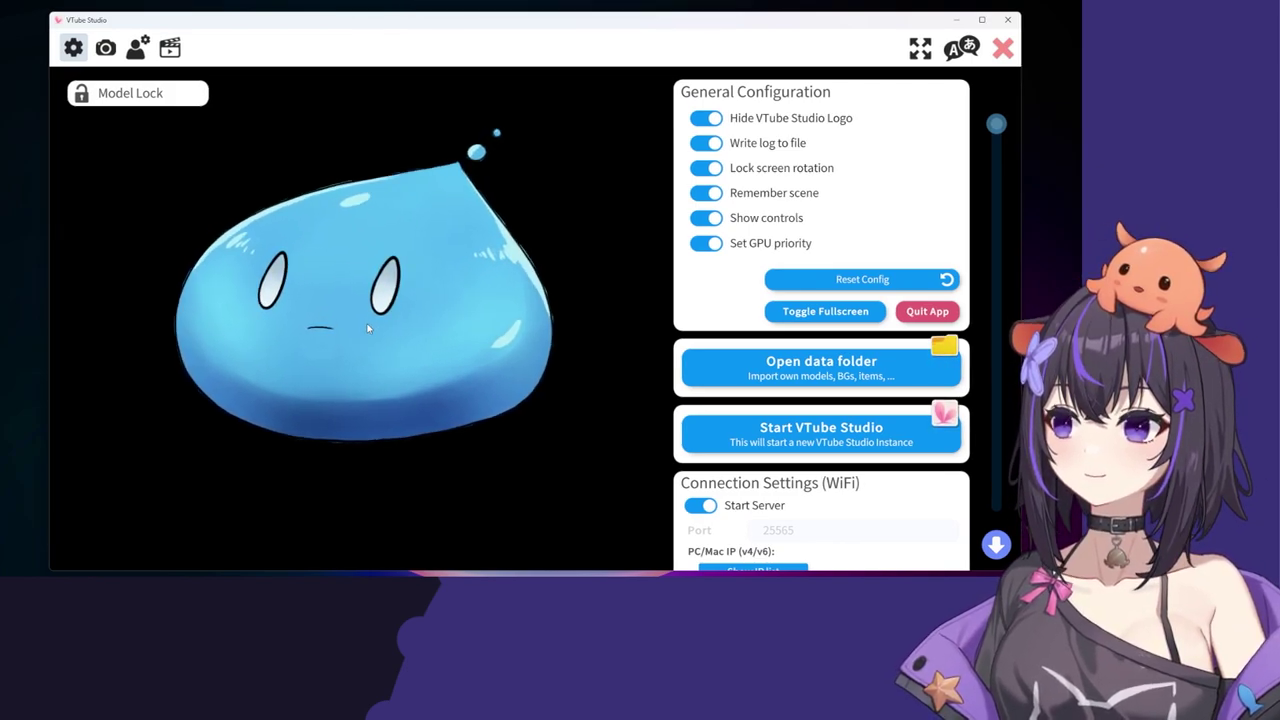
scroll(367, 328, "down", 3)
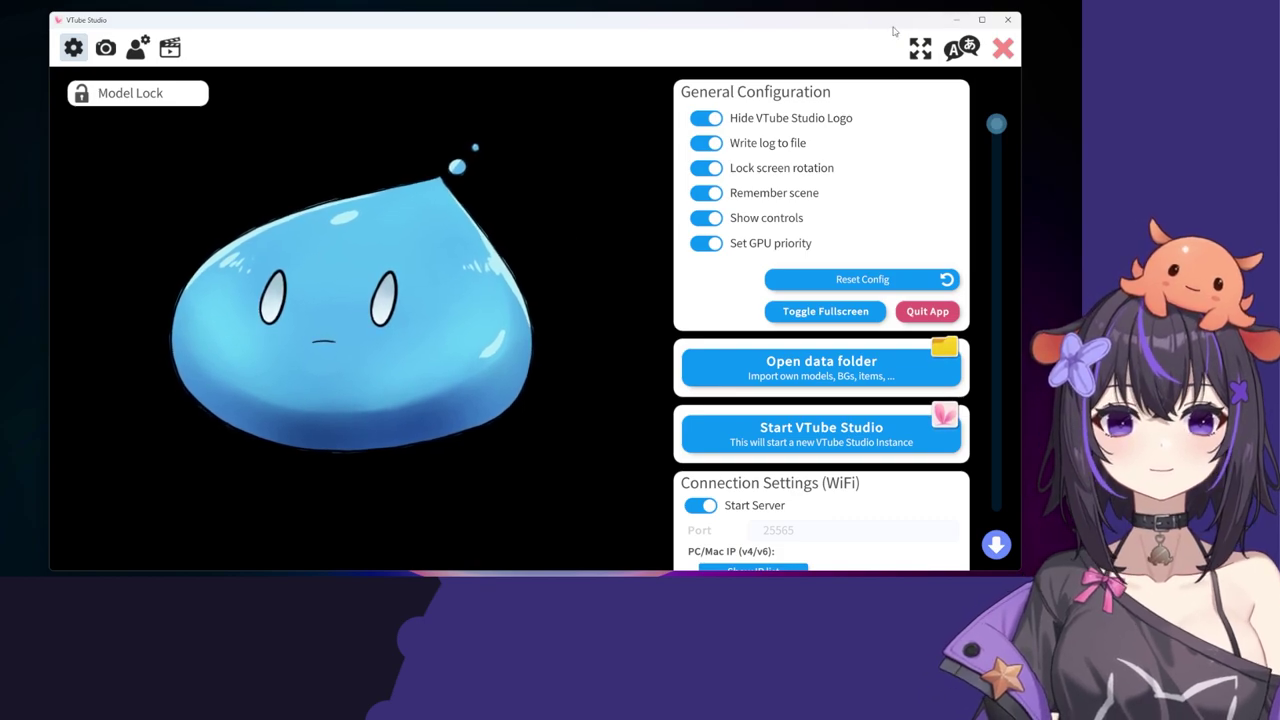
left_click_drag(884, 34, 867, 447)
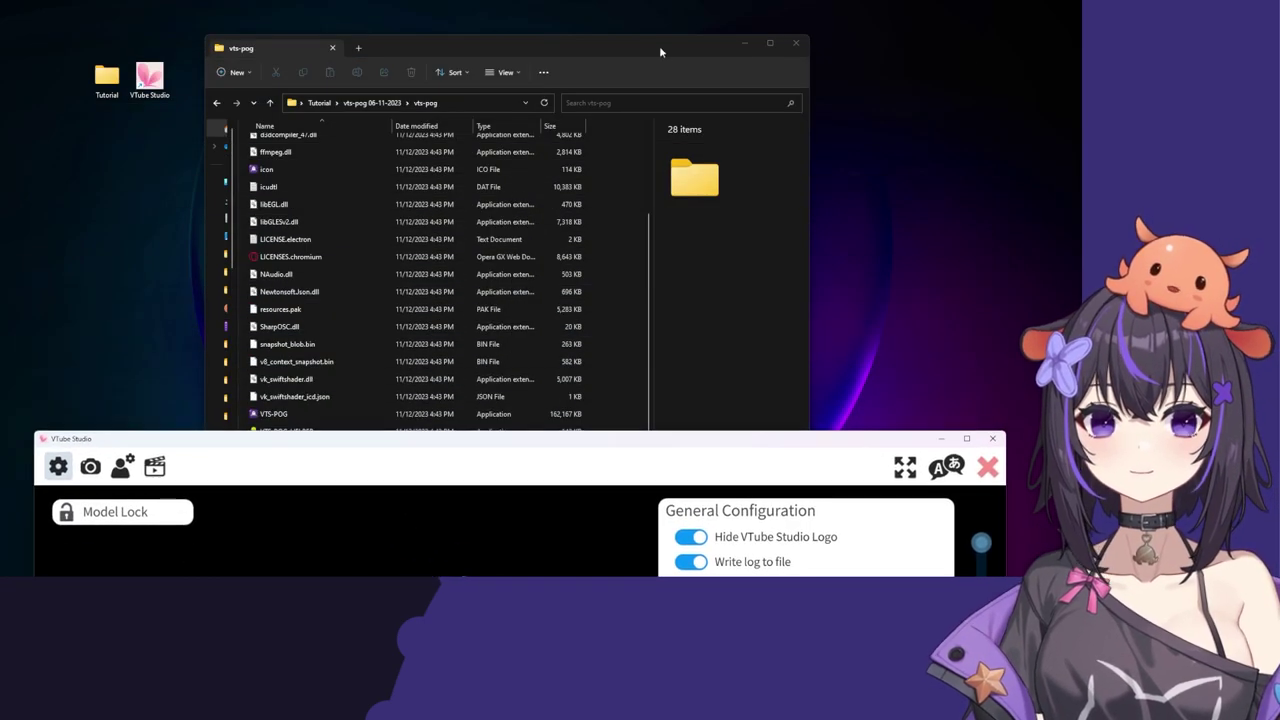
Step: Launch the VTS-POG application and allow its webcam access request in Kaspersky Internet Security
left_click_drag(659, 45, 661, 35)
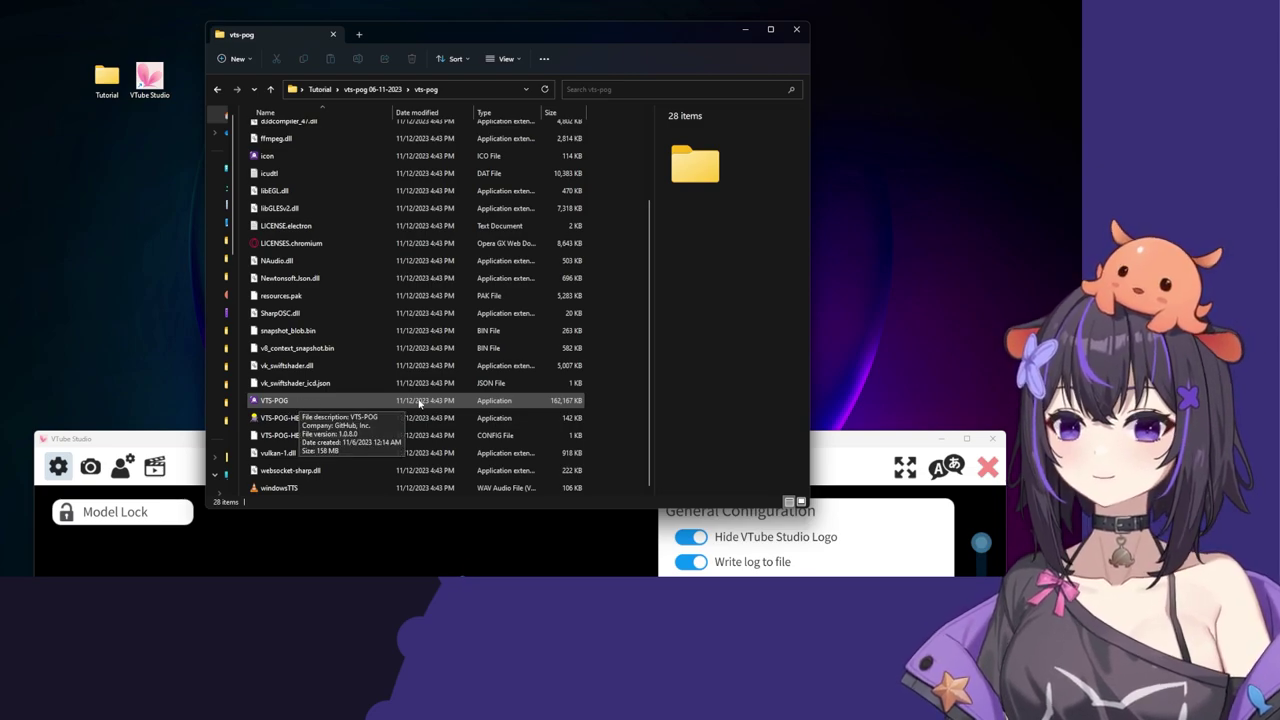
right_click(383, 403)
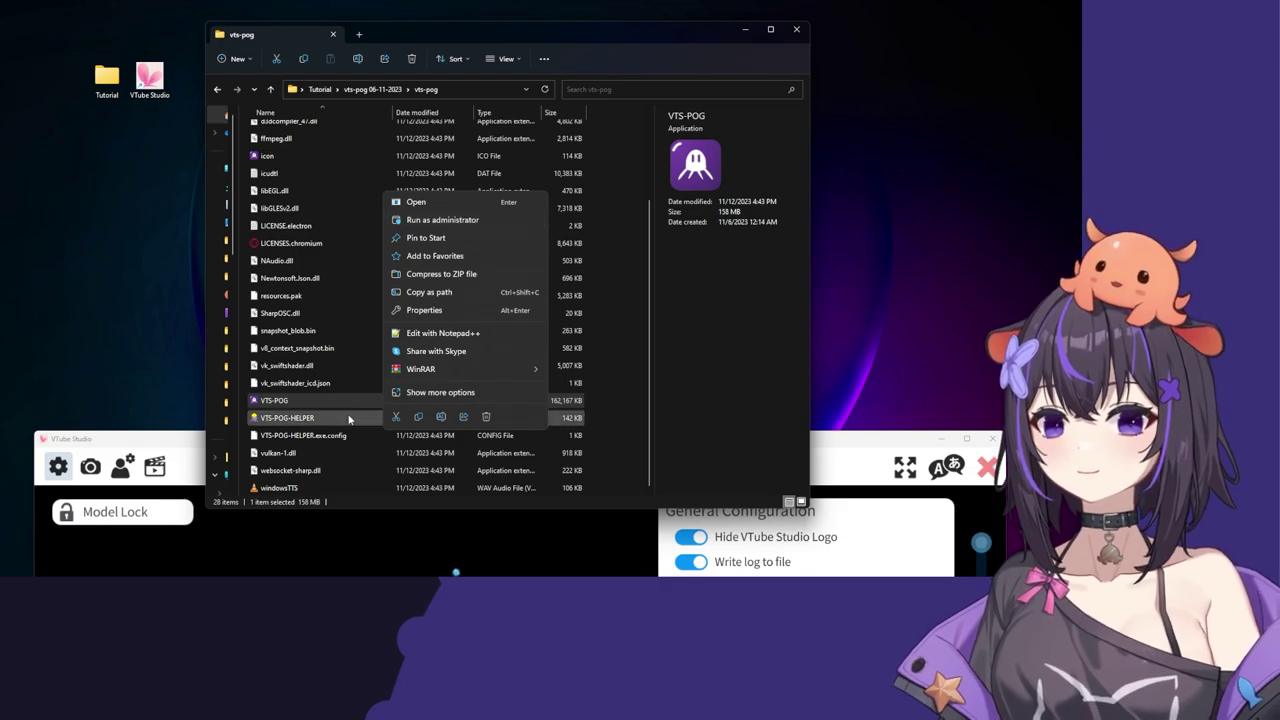
left_click(416, 202)
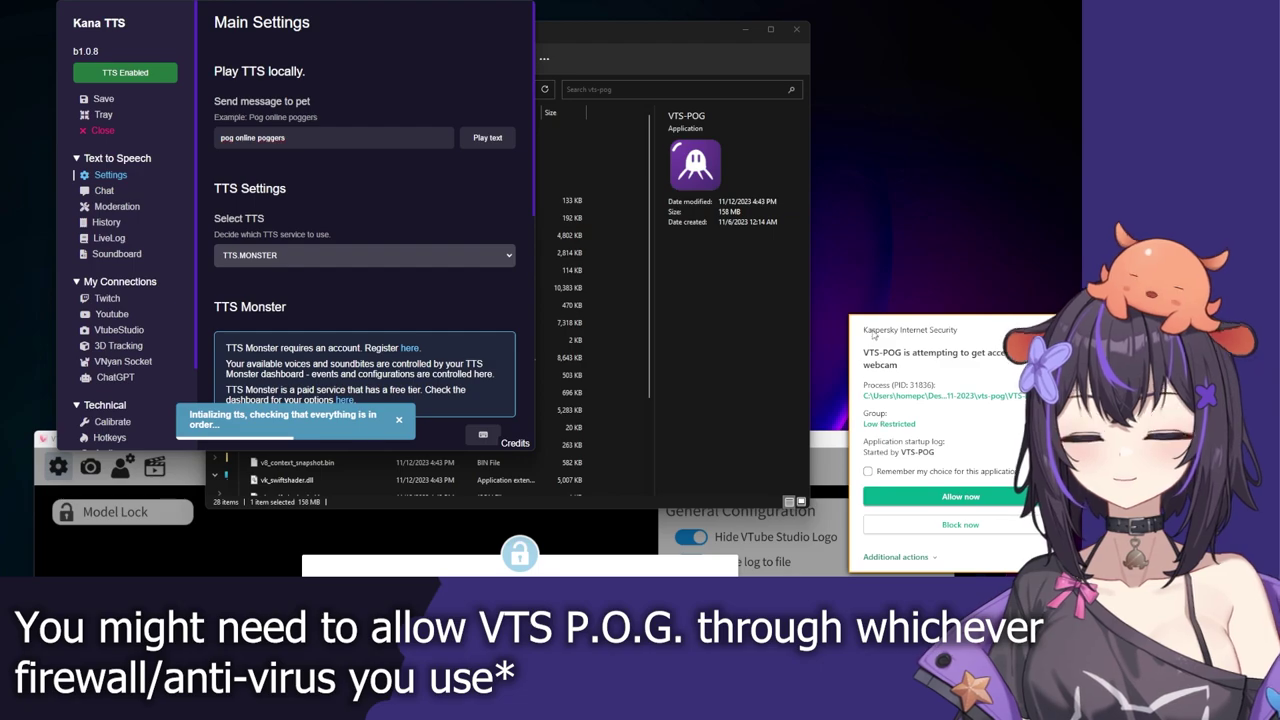
left_click(957, 496)
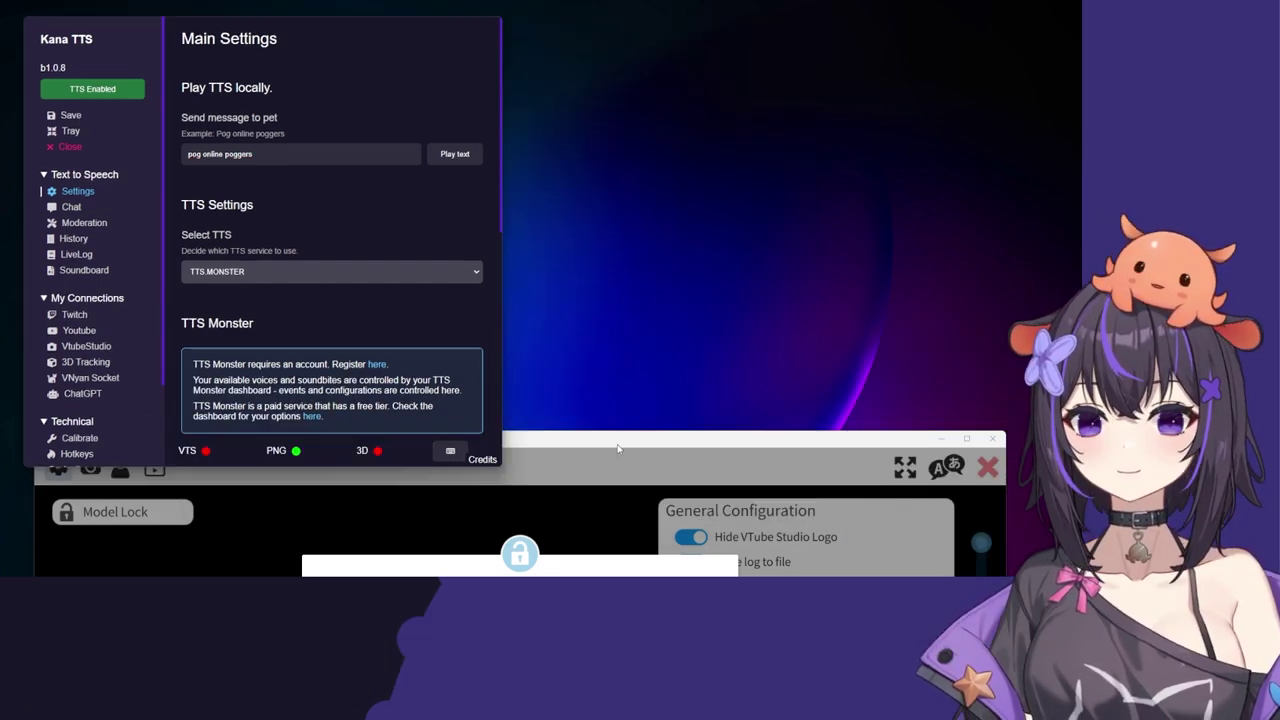
Step: In VTube Studio's model settings, assign the VoiceVolume2 plugin parameter as the input for ParamMouthOpenY
left_click_drag(618, 449, 635, 32)
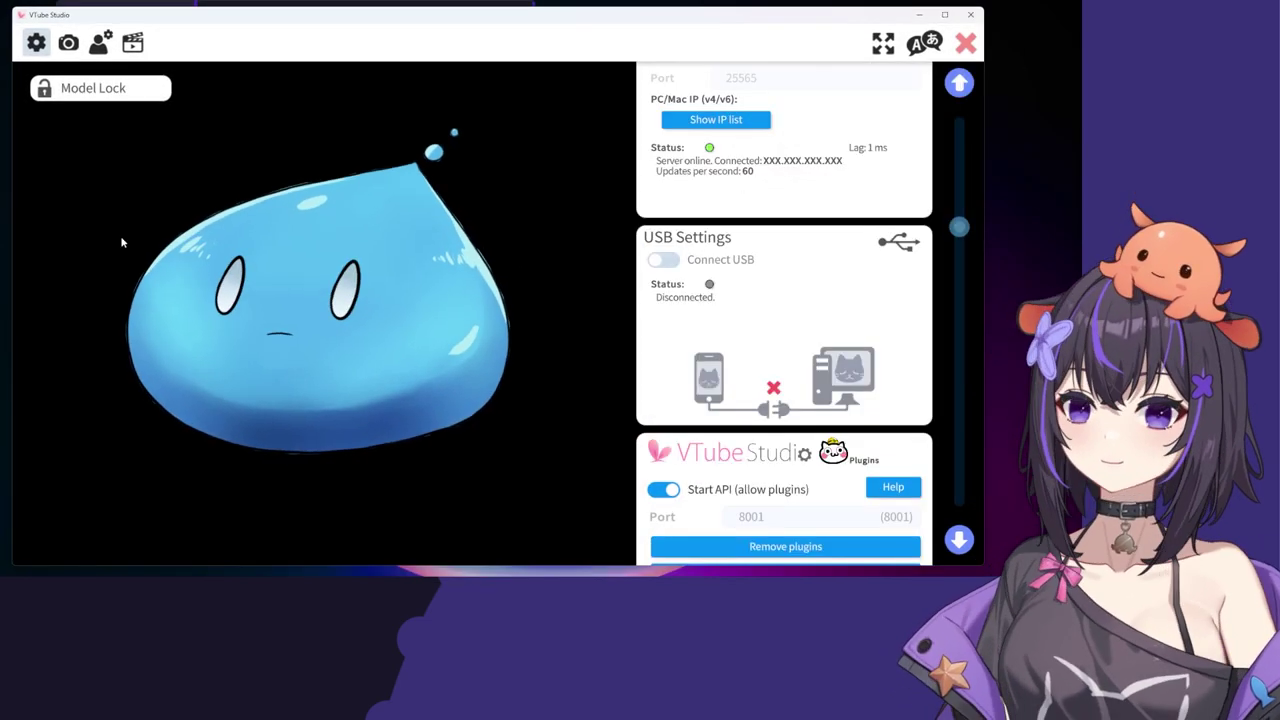
left_click(103, 48)
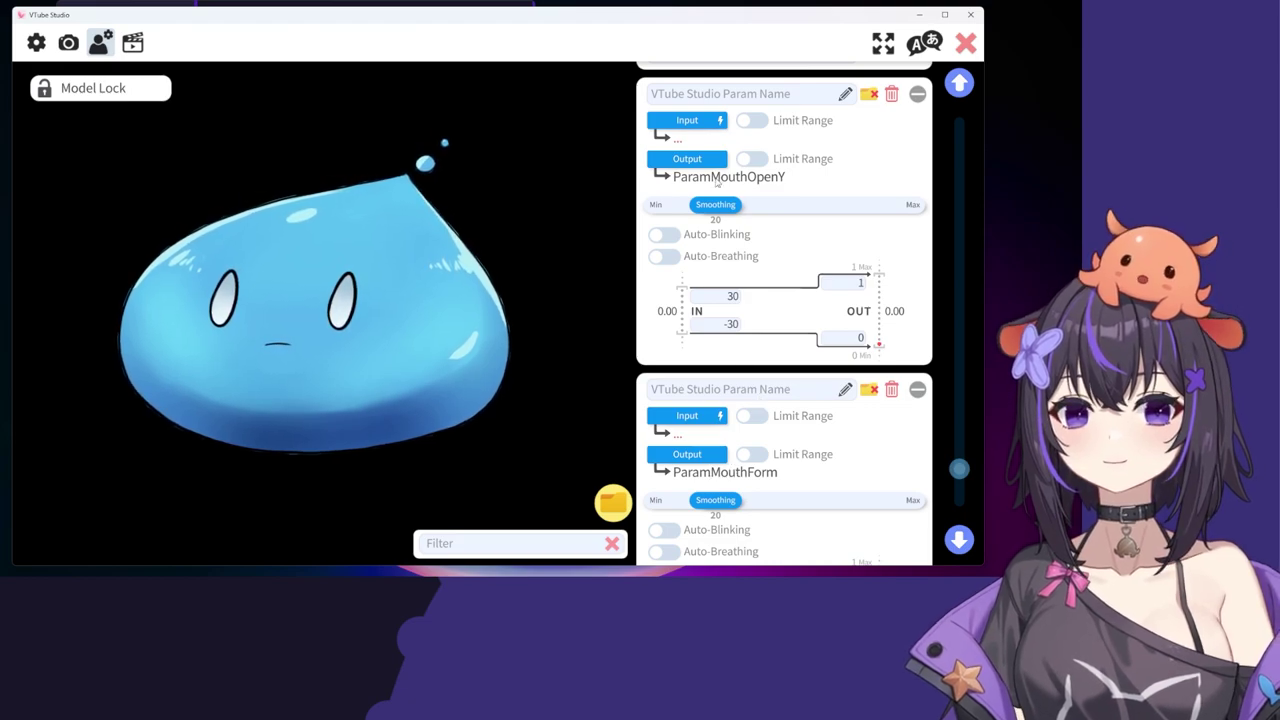
left_click(688, 120)
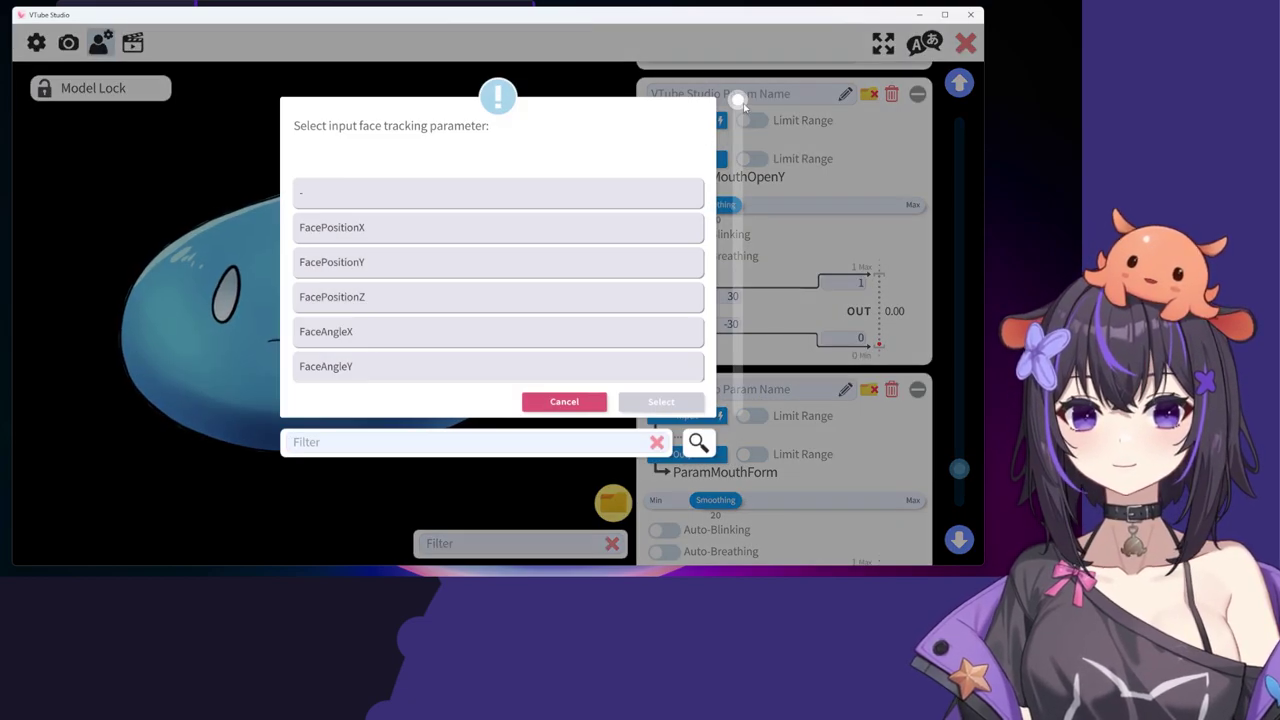
left_click_drag(738, 101, 736, 400)
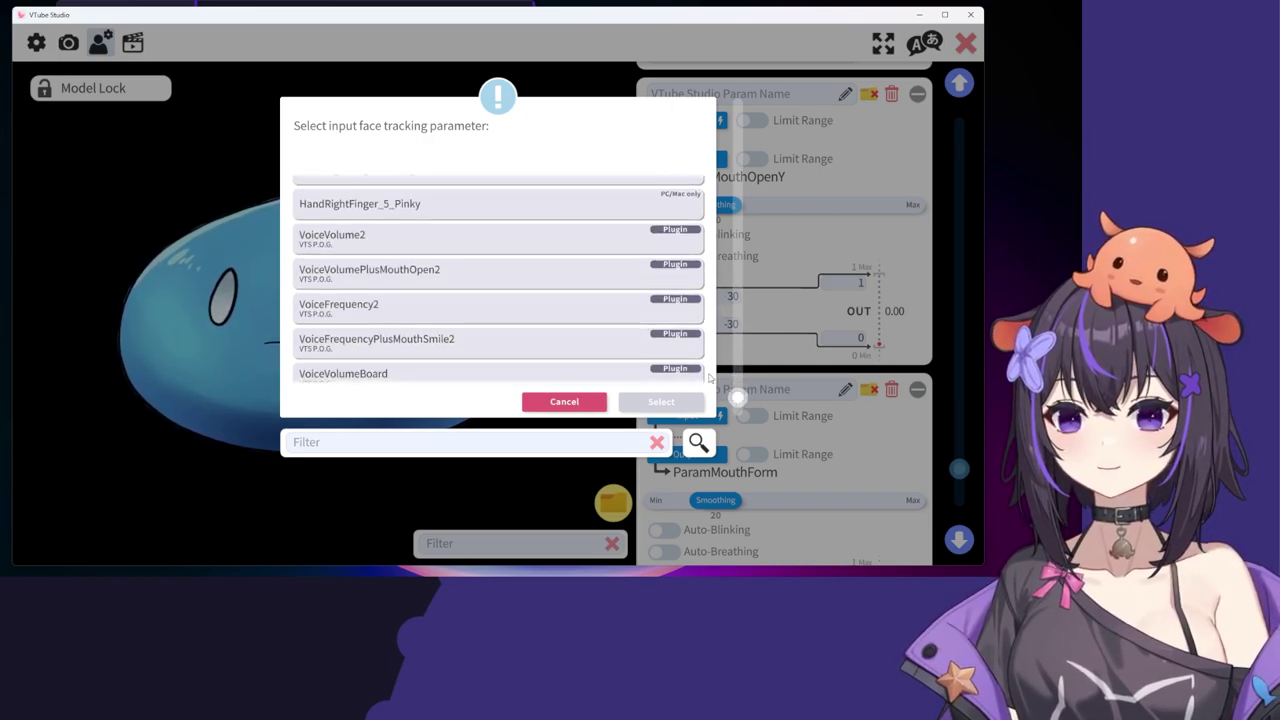
left_click(319, 243)
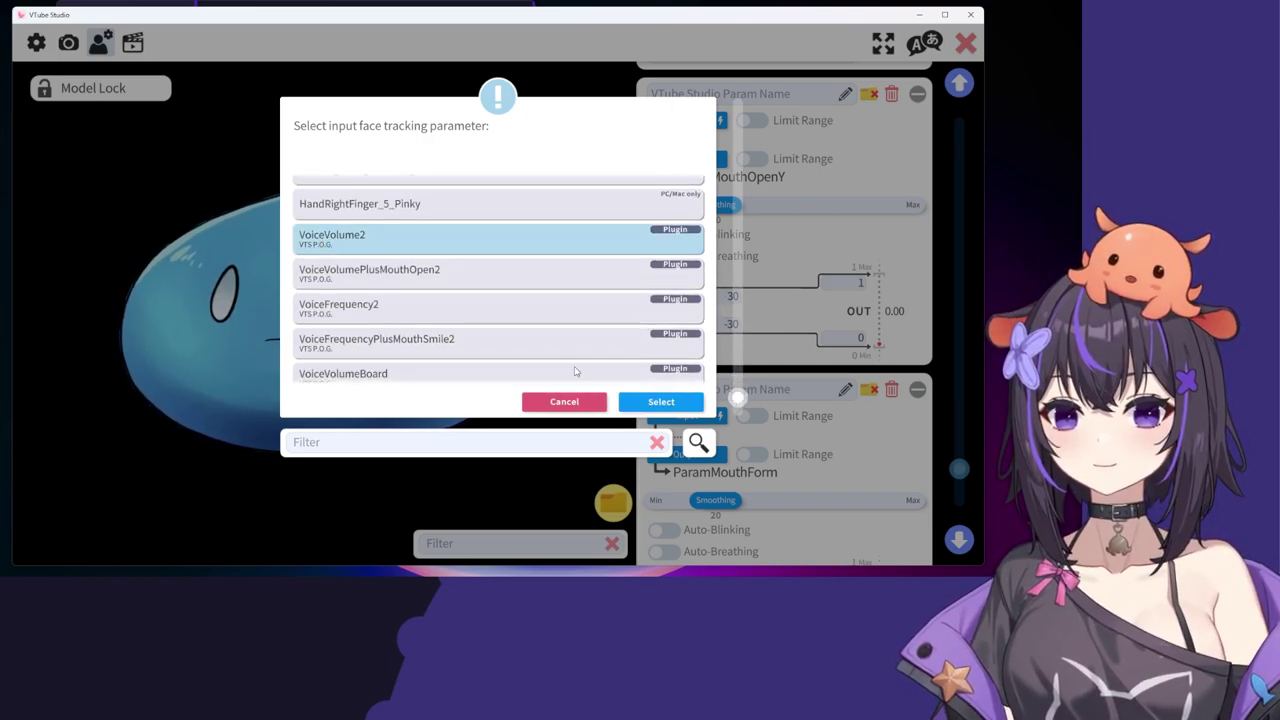
left_click(633, 407)
Step: Assign the VoiceFrequency2 plugin parameter as the input for ParamMouthForm
scroll(838, 384, "down", 2)
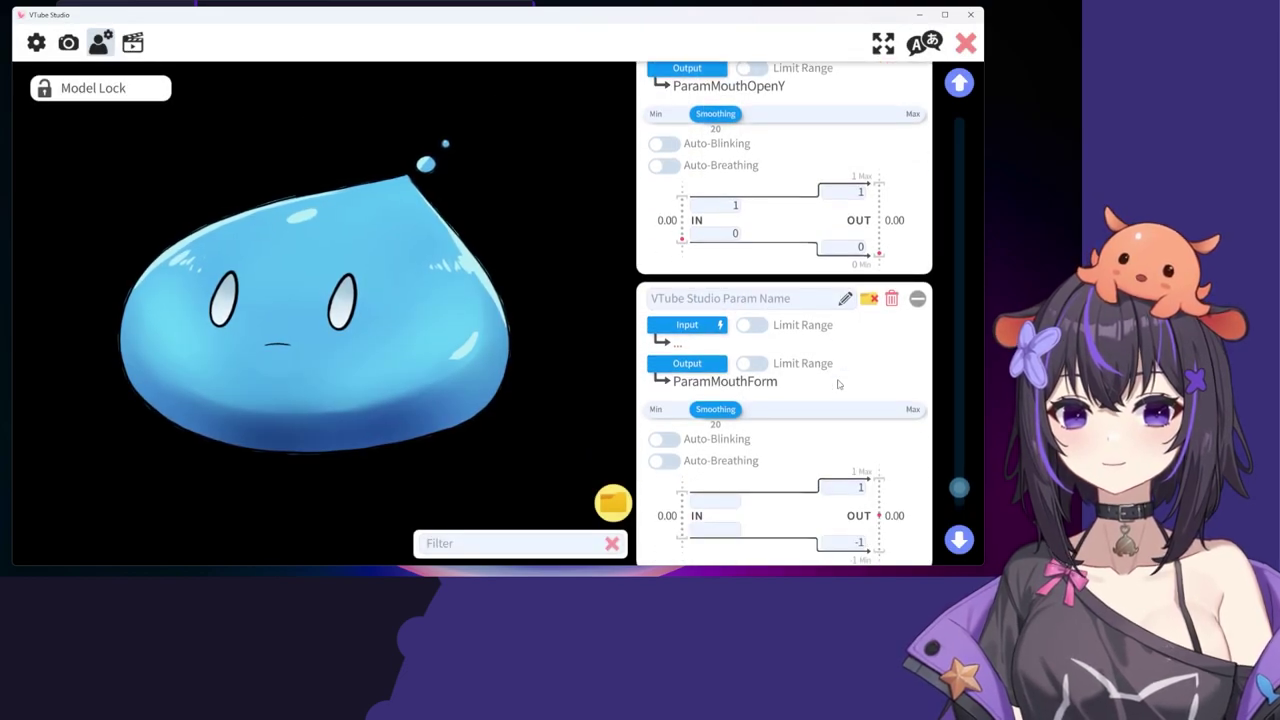
left_click(688, 328)
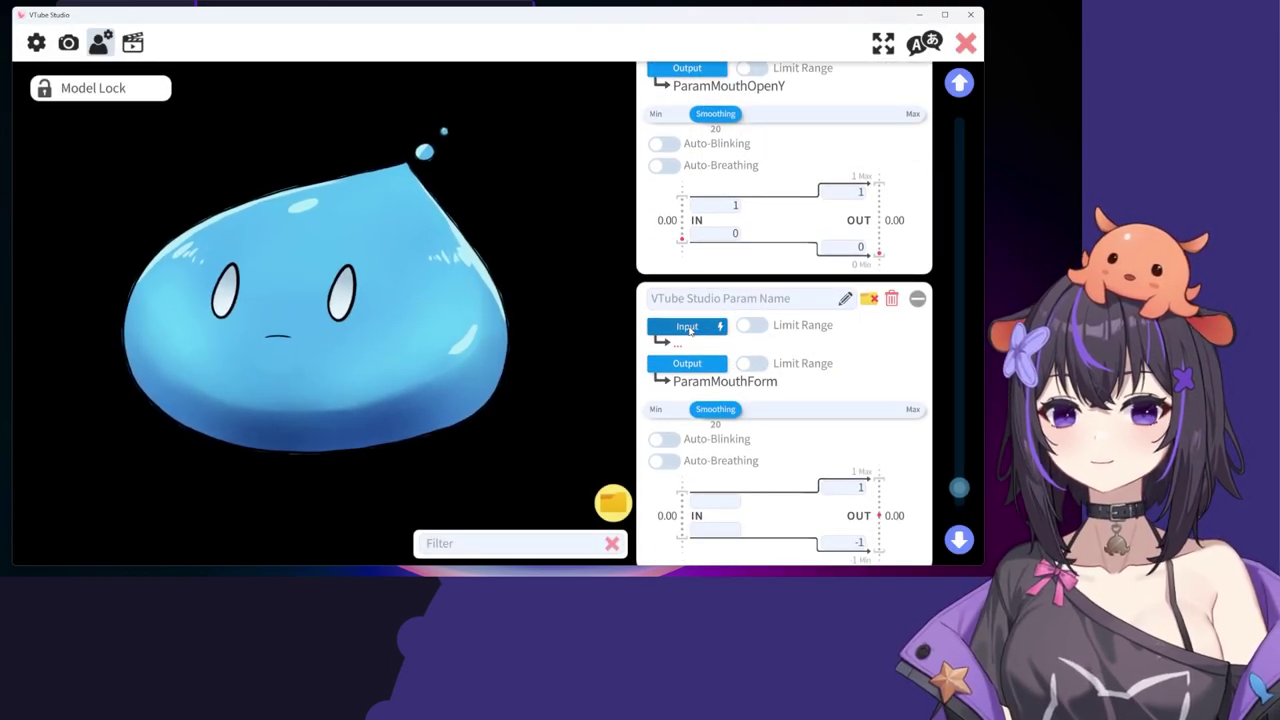
left_click_drag(738, 115, 647, 382)
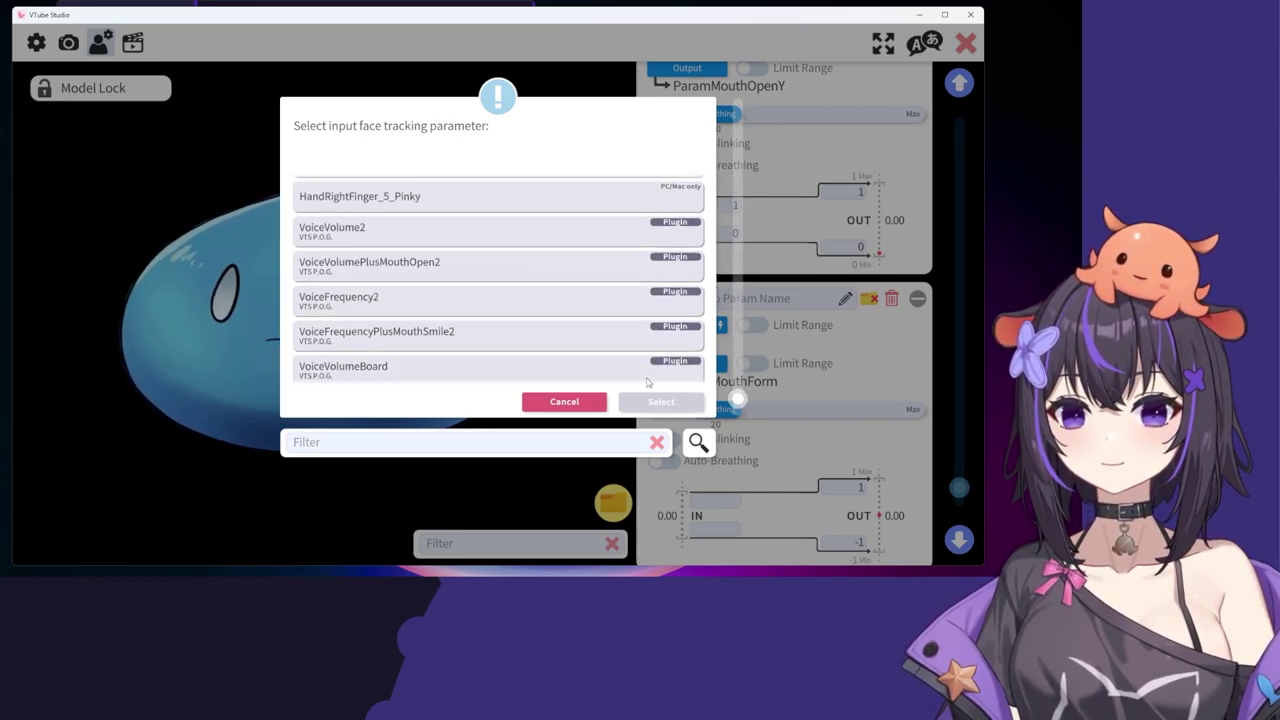
left_click(323, 299)
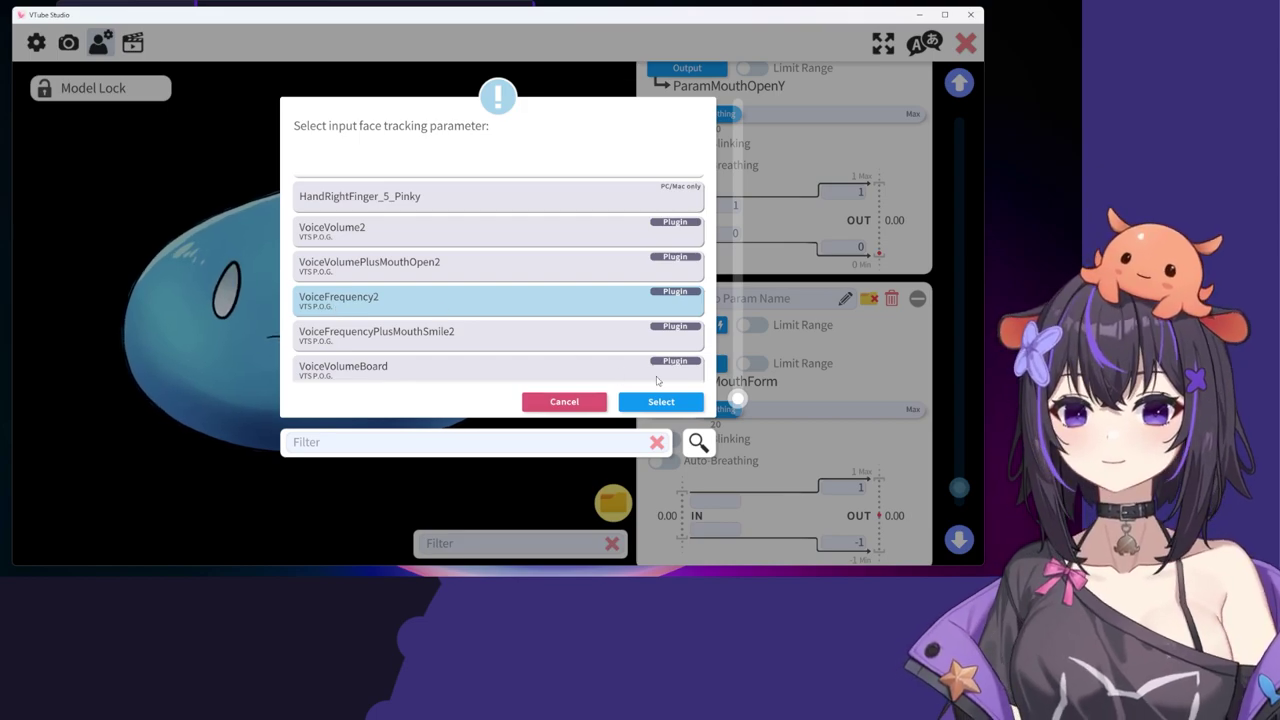
double_click(337, 310)
Step: Switch to the Kana TTS window, place it beside the model, and play the test message "pog online poggers"
key("alt+Tab")
left_click_drag(122, 22, 628, 107)
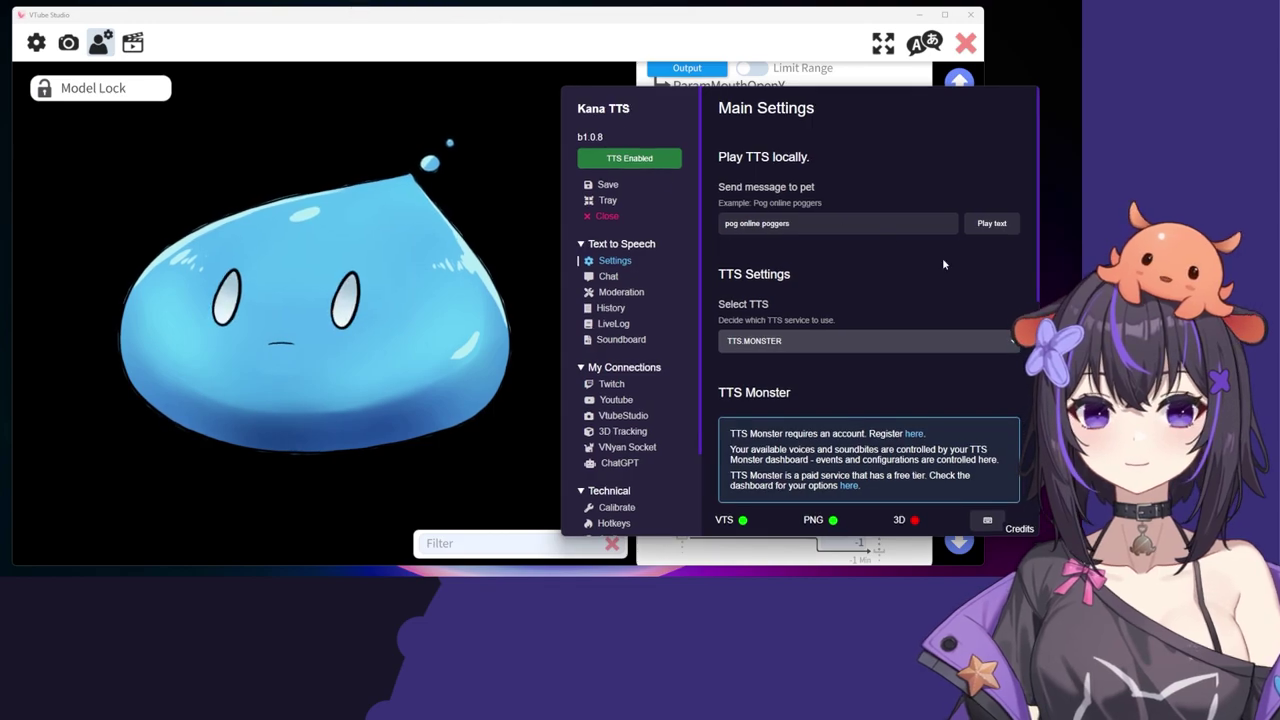
left_click(997, 230)
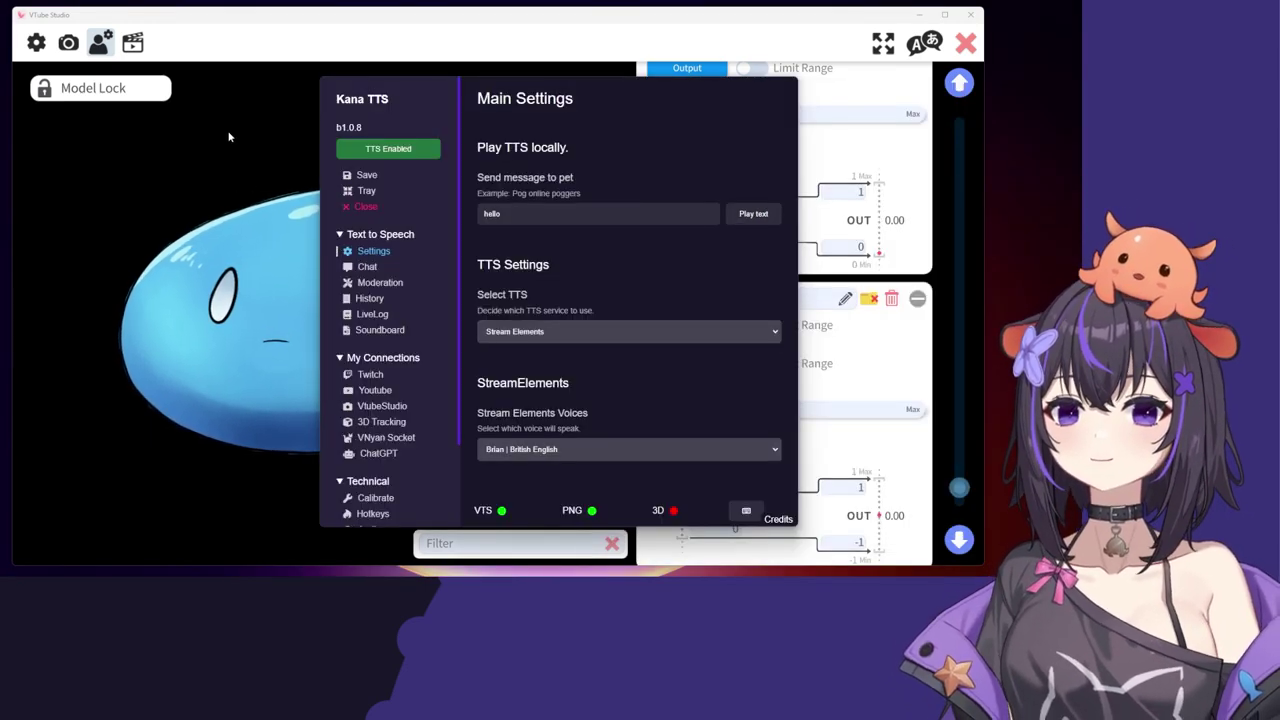
Step: Select Stream Elements as the TTS service and move the Kana TTS window clear of the model's face
left_click_drag(359, 101, 370, 103)
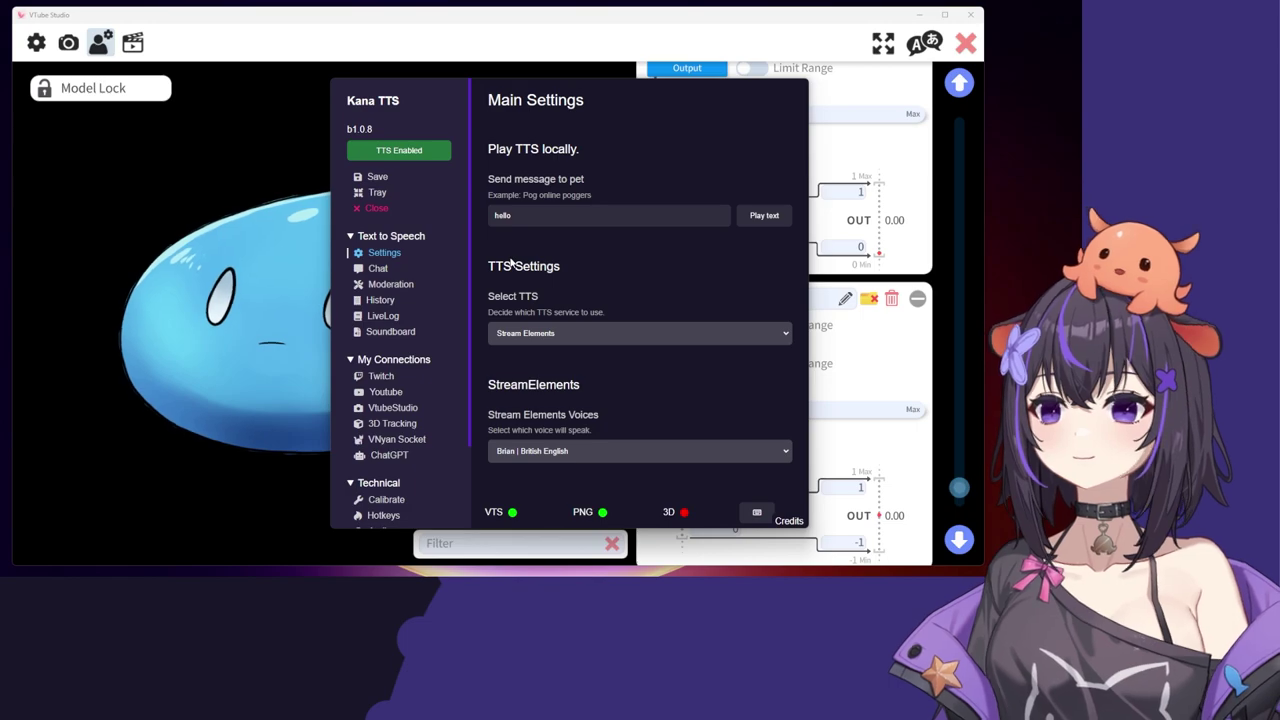
left_click(578, 325)
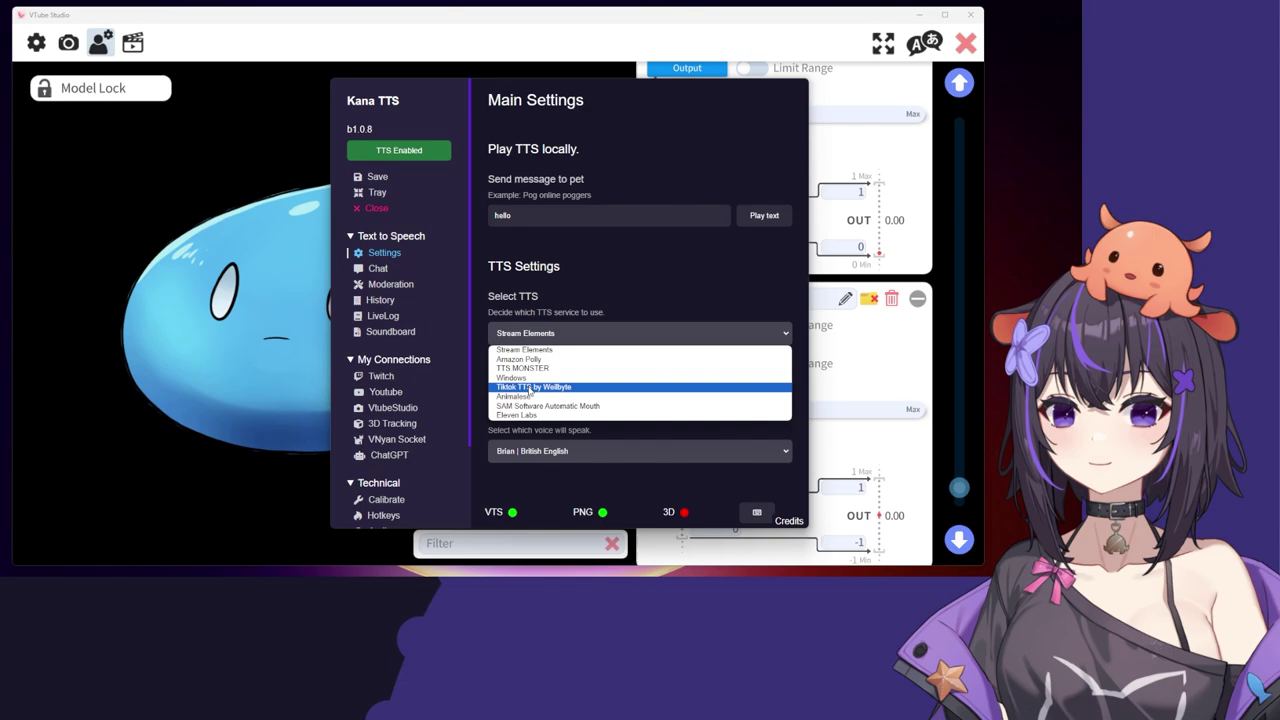
left_click(587, 350)
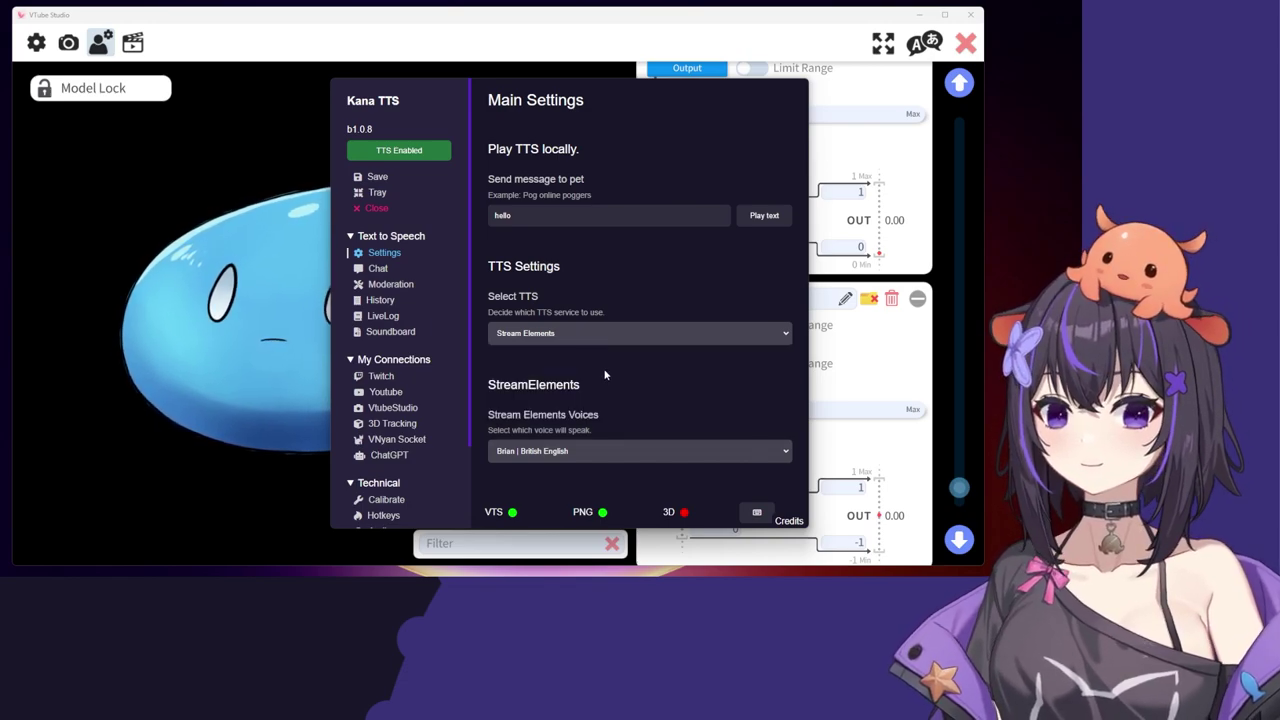
left_click_drag(409, 100, 529, 89)
Step: Change the test message to "hi" and select Kimberly | US English as the Stream Elements voice
left_click(690, 441)
scroll(708, 285, "down", 15)
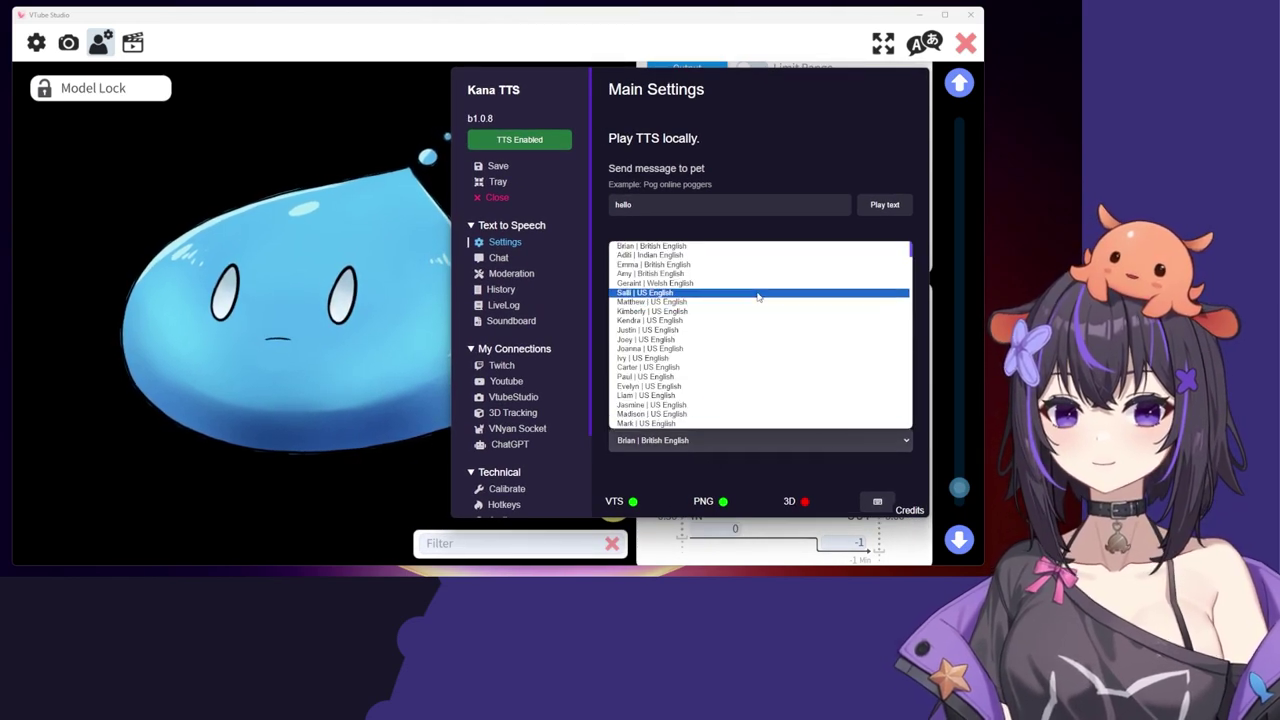
left_click(699, 441)
left_click(700, 204)
key("BackSpace")
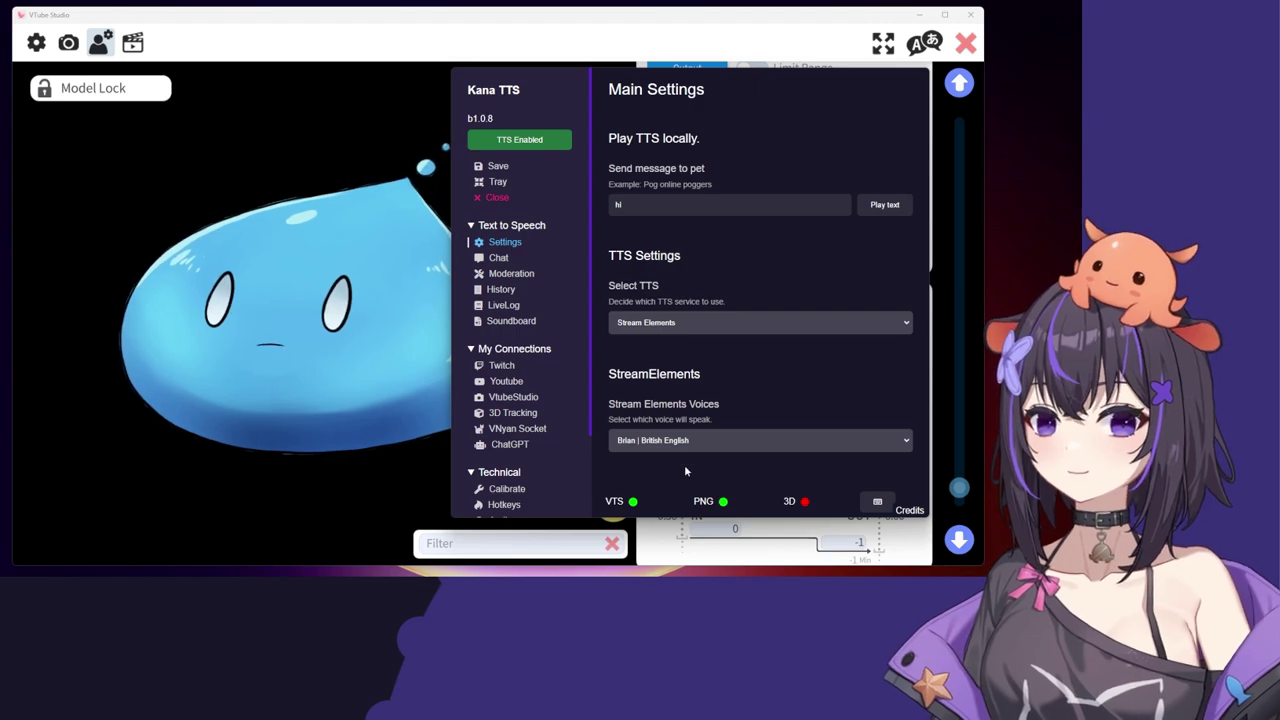
left_click(686, 440)
left_click(728, 308)
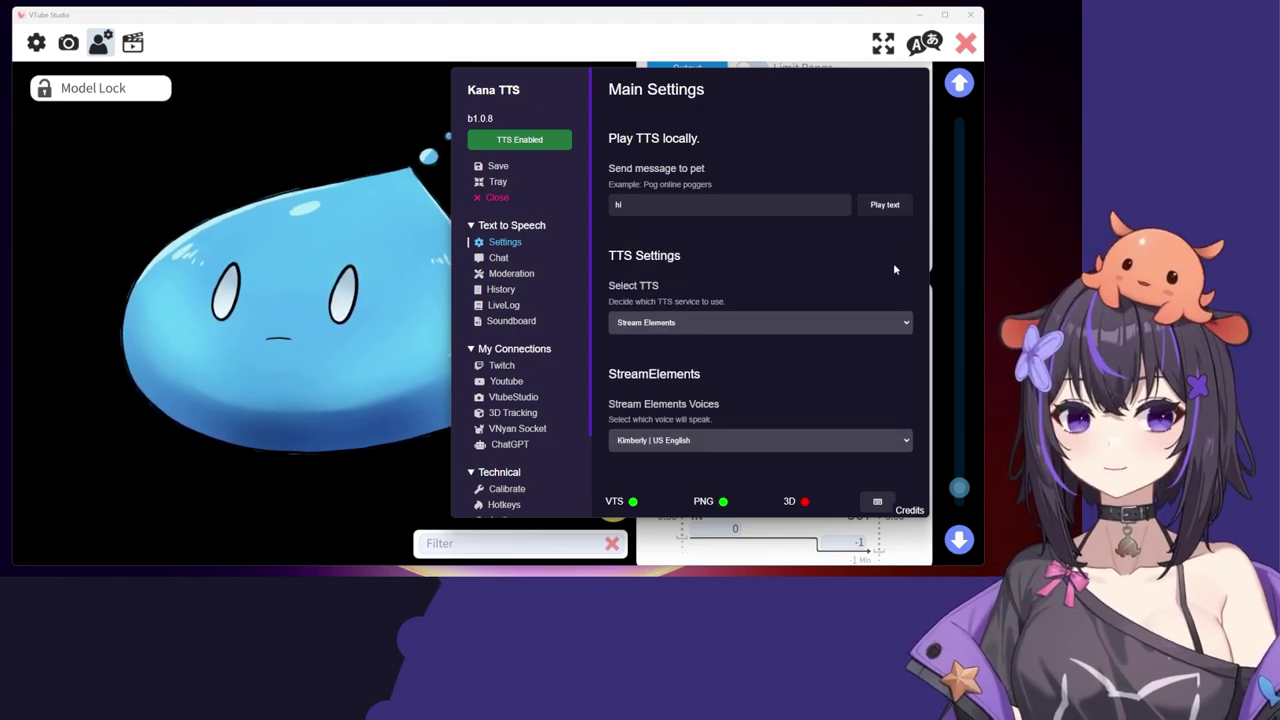
Step: Review the chat command settings and the moderation options for banned words, filter severity and replacement phrase
left_click(498, 260)
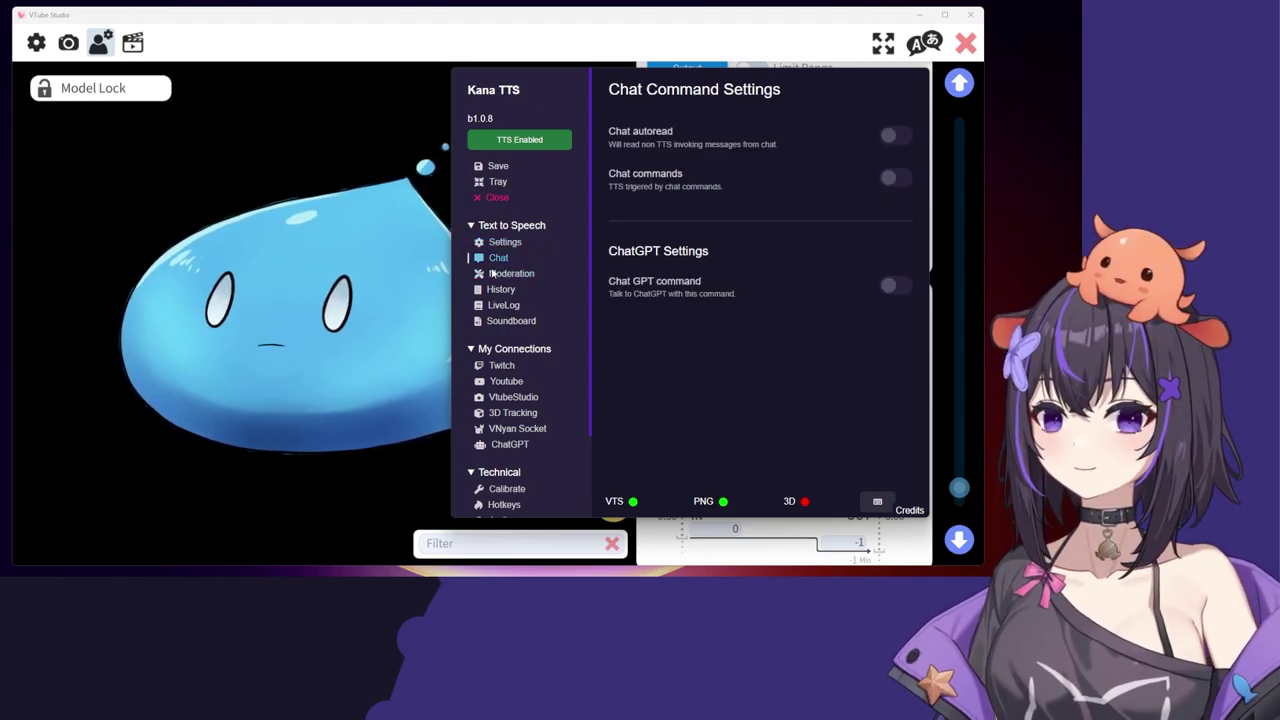
left_click(513, 275)
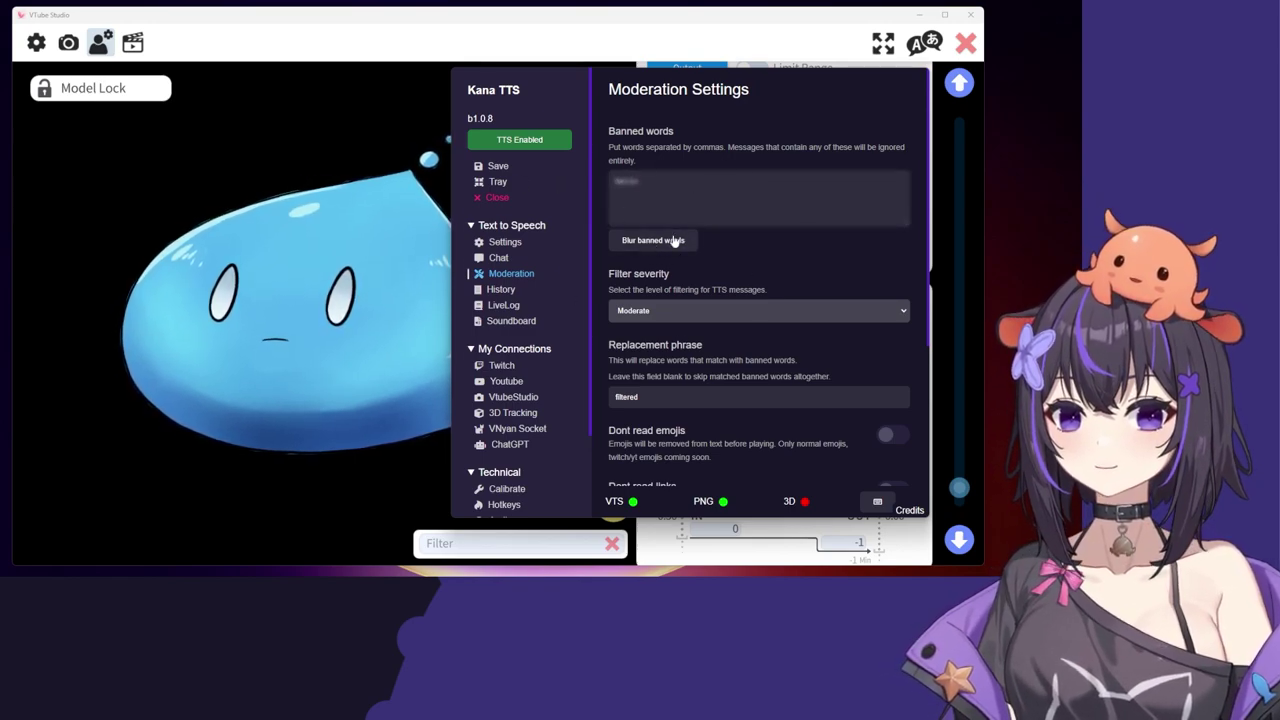
left_click(673, 311)
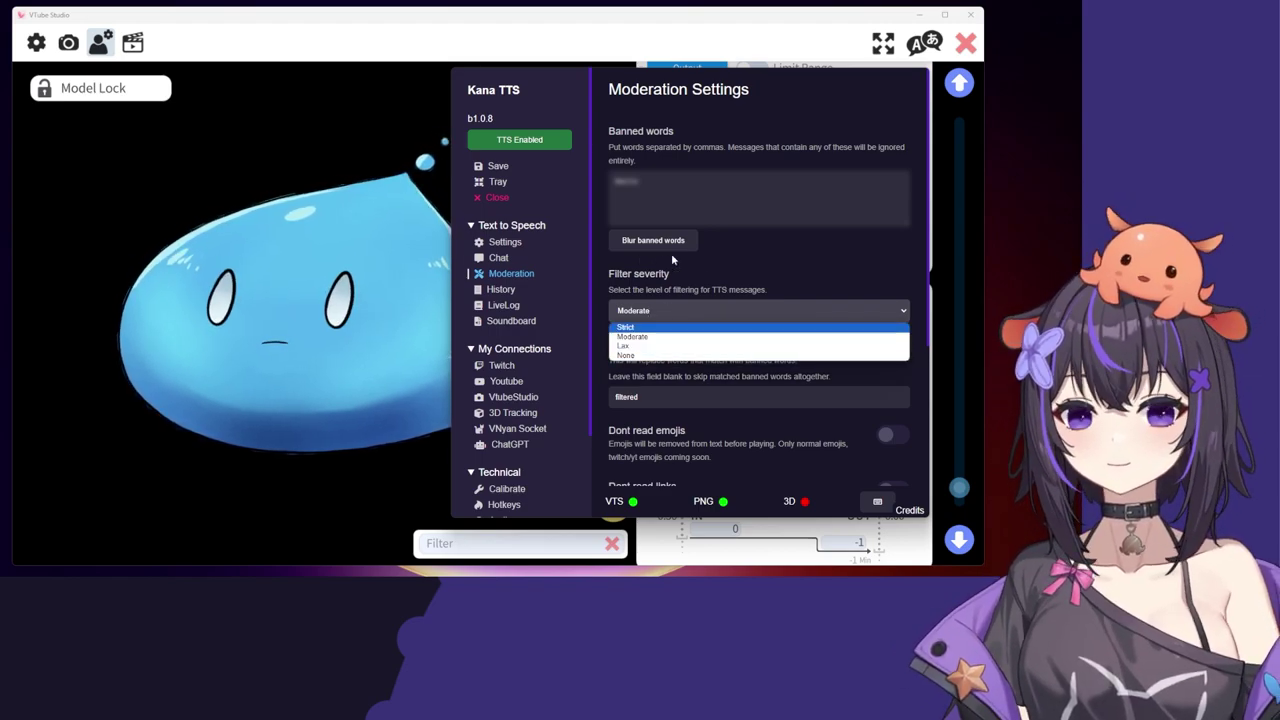
left_click(747, 266)
scroll(694, 310, "down", 2)
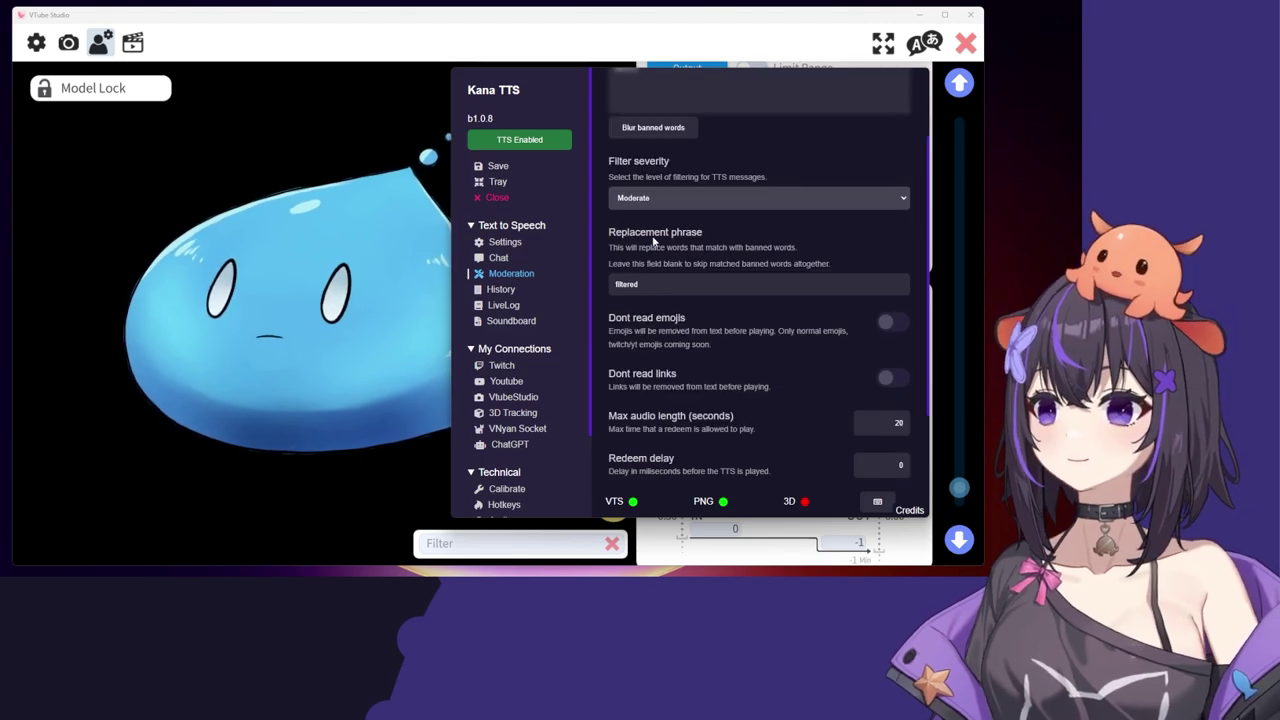
scroll(672, 243, "up", 2)
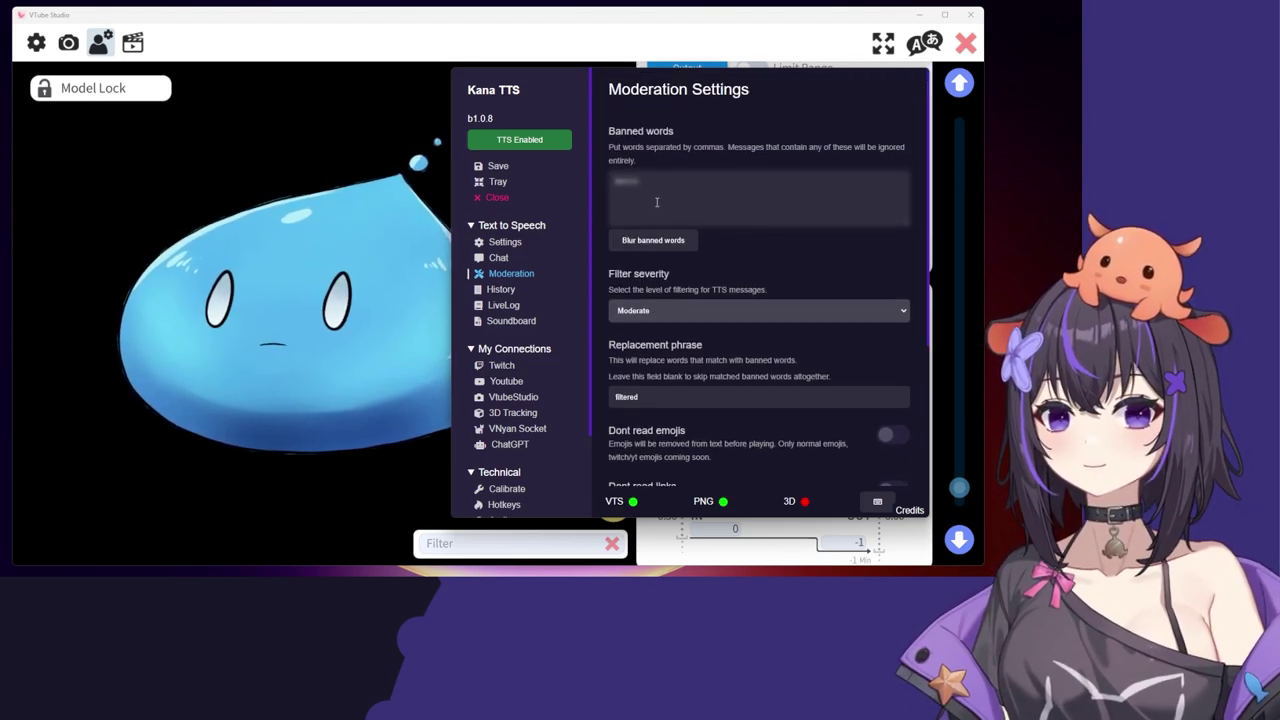
scroll(675, 210, "down", 2)
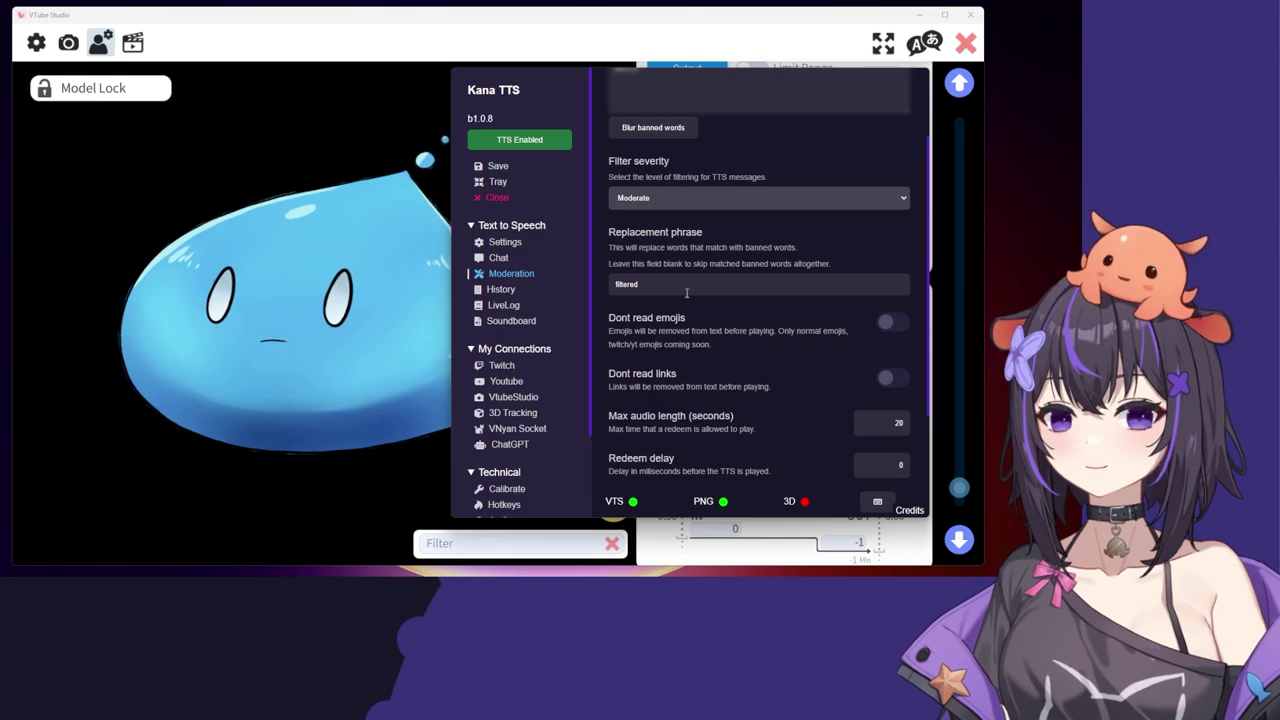
scroll(706, 293, "up", 2)
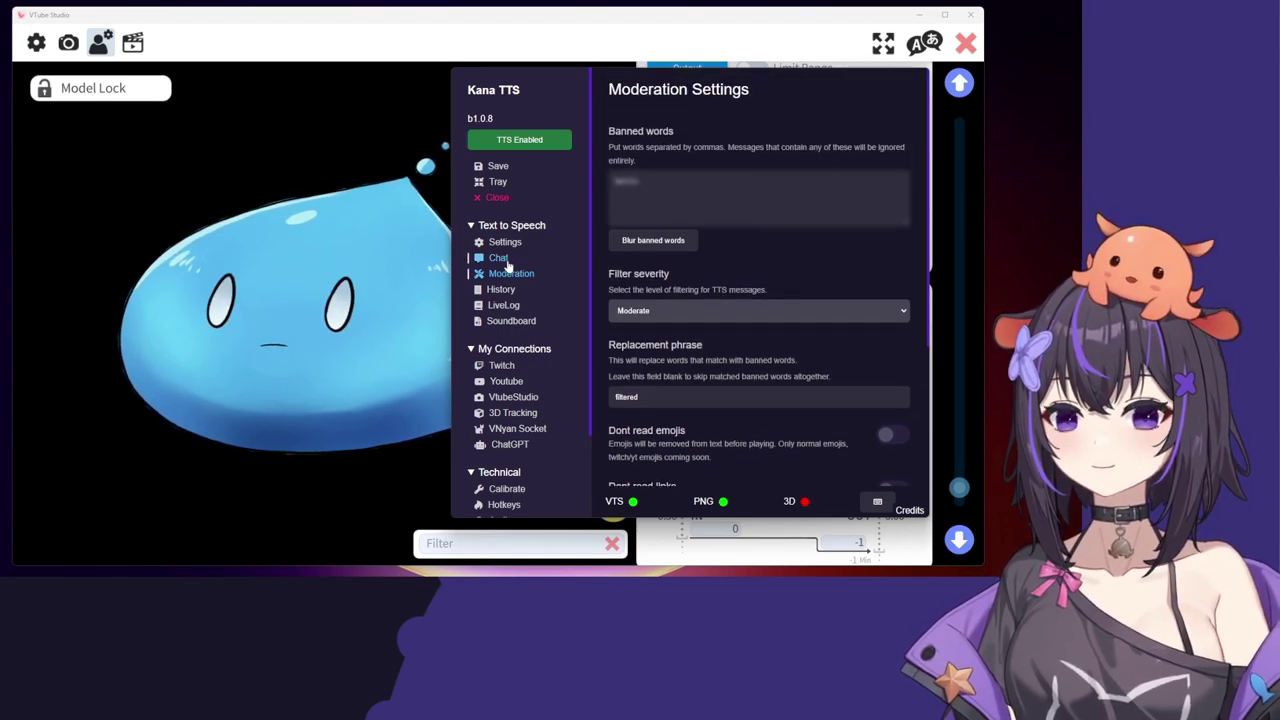
Step: Play the test message "hello" with the Stream Elements voice Brian | British English
left_click(500, 259)
left_click(500, 243)
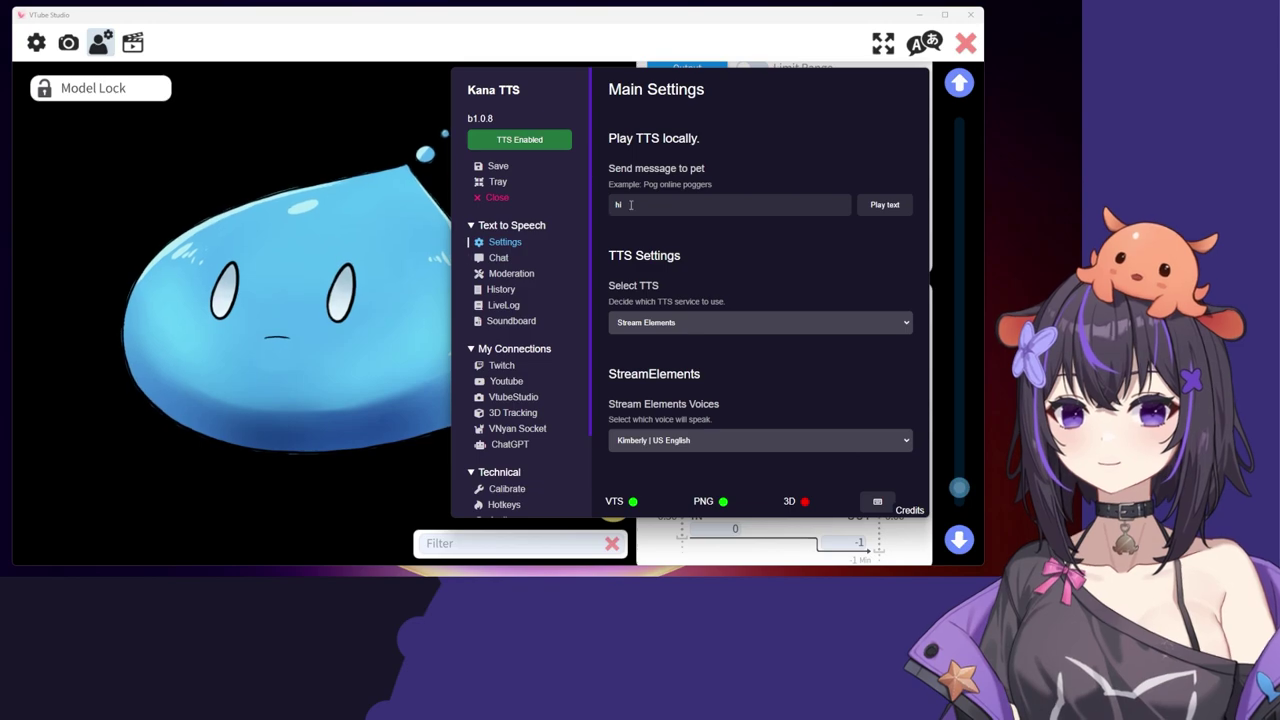
left_click(631, 204)
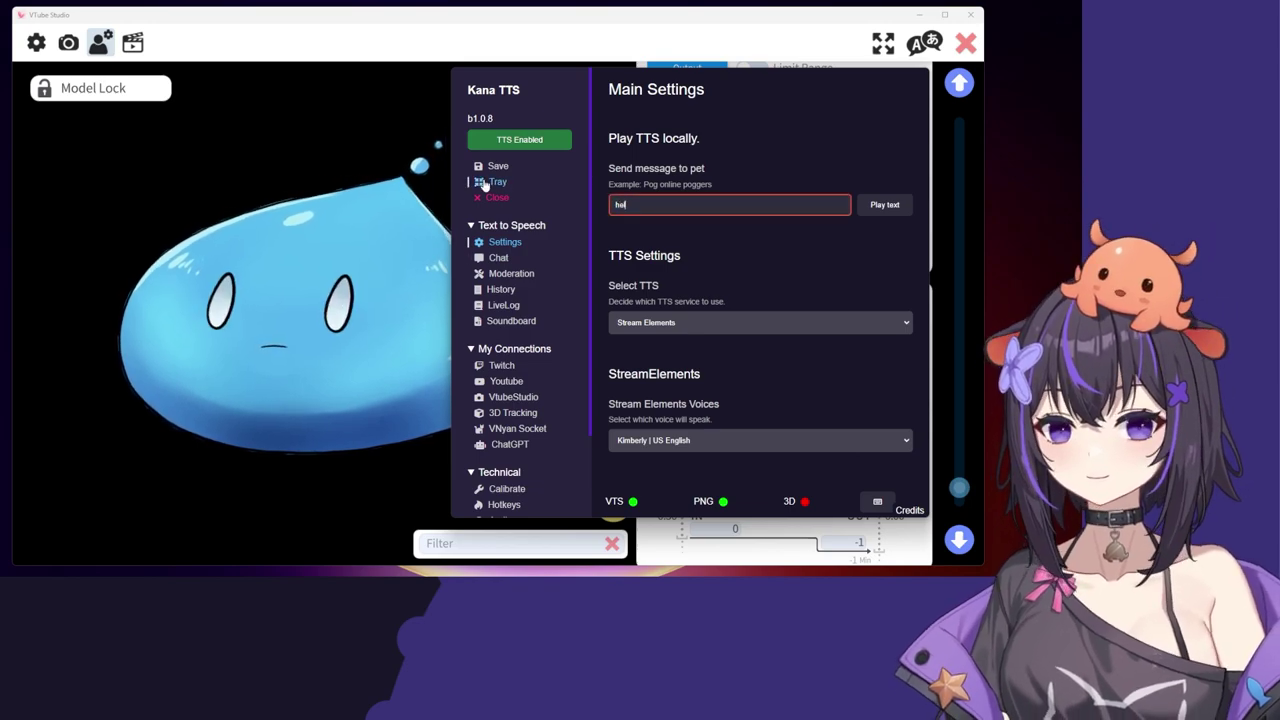
left_click(684, 440)
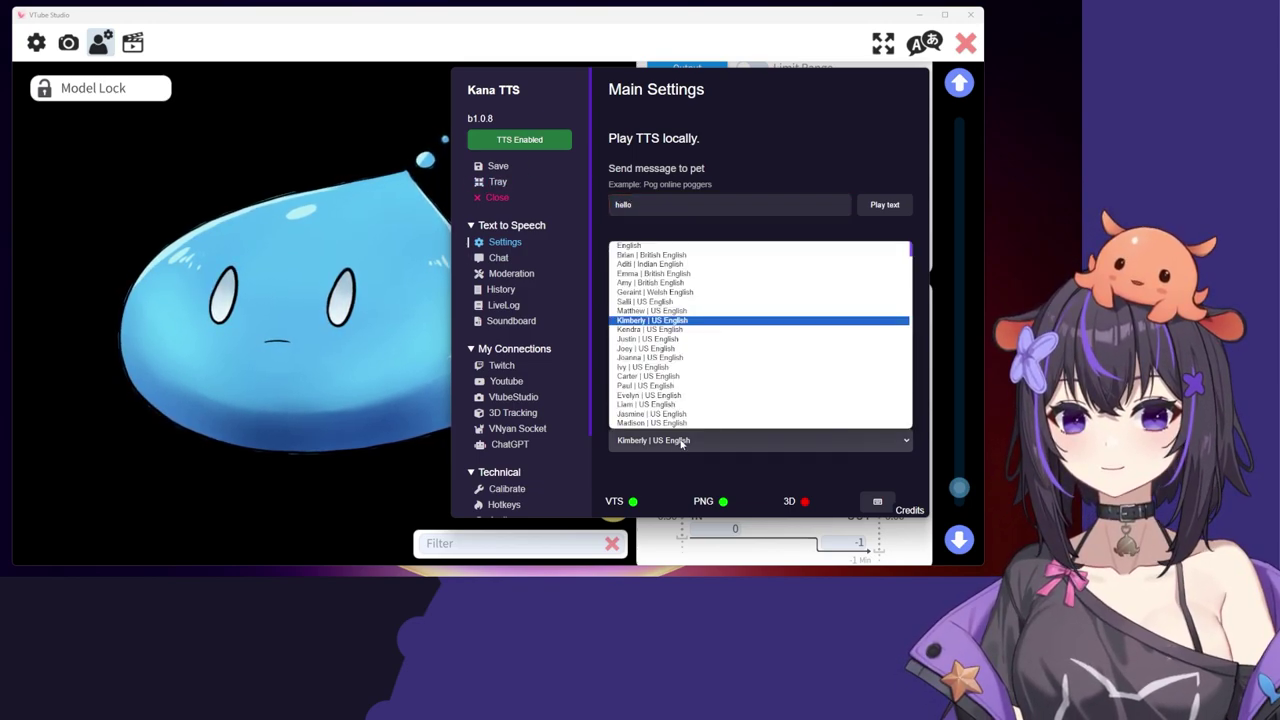
scroll(660, 320, "up", 3)
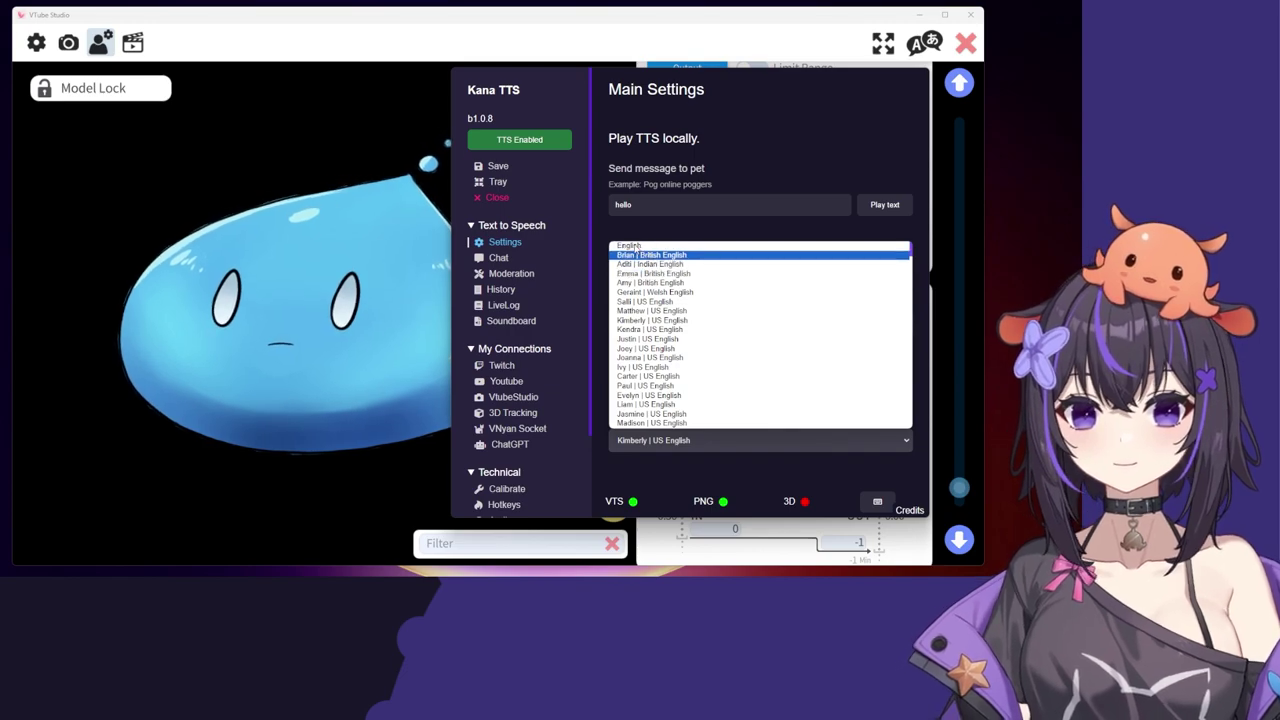
left_click(700, 256)
left_click(884, 204)
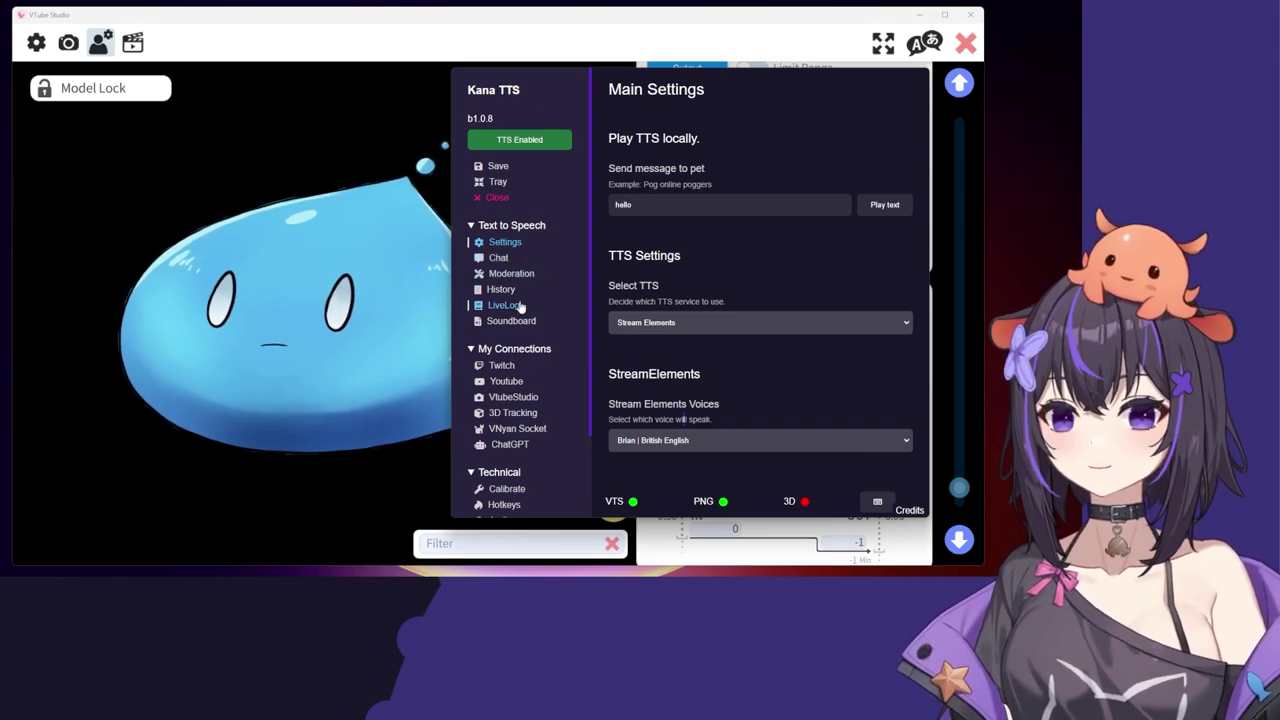
Step: Check the remaining moderation options, and load and look through the latest redeems in the TTS history
left_click(511, 273)
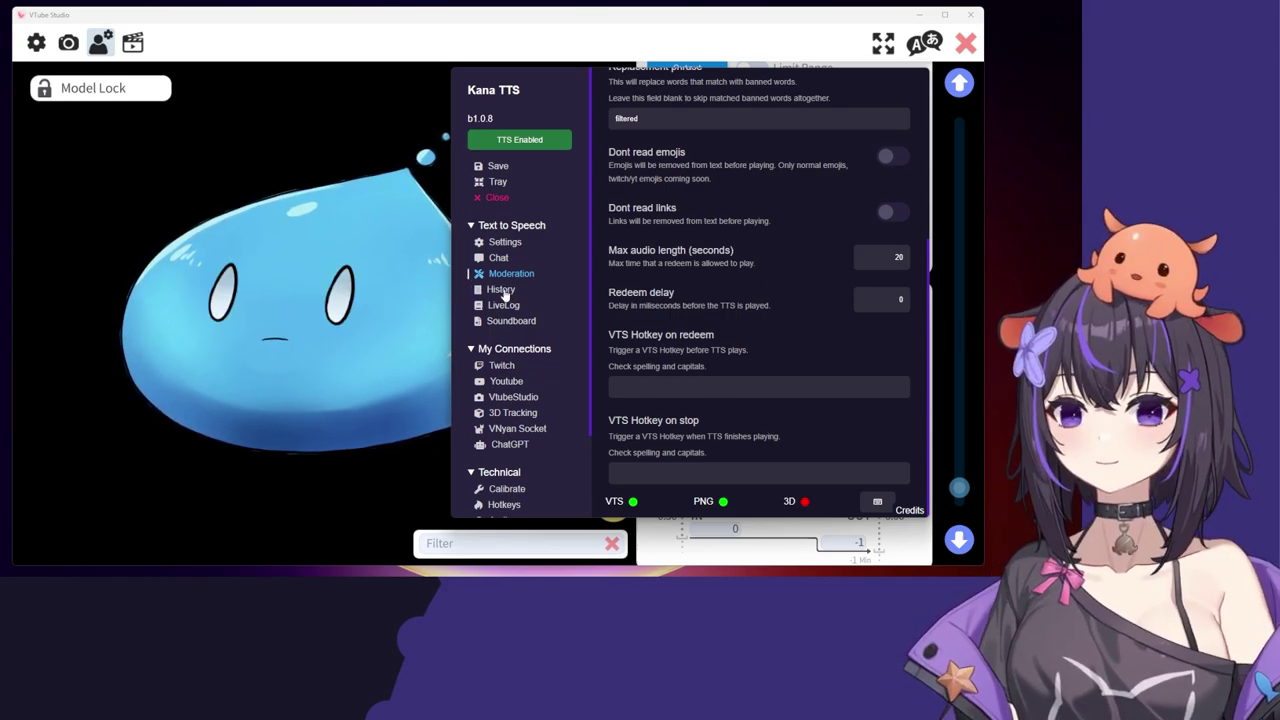
left_click(500, 289)
scroll(754, 203, "up", 2)
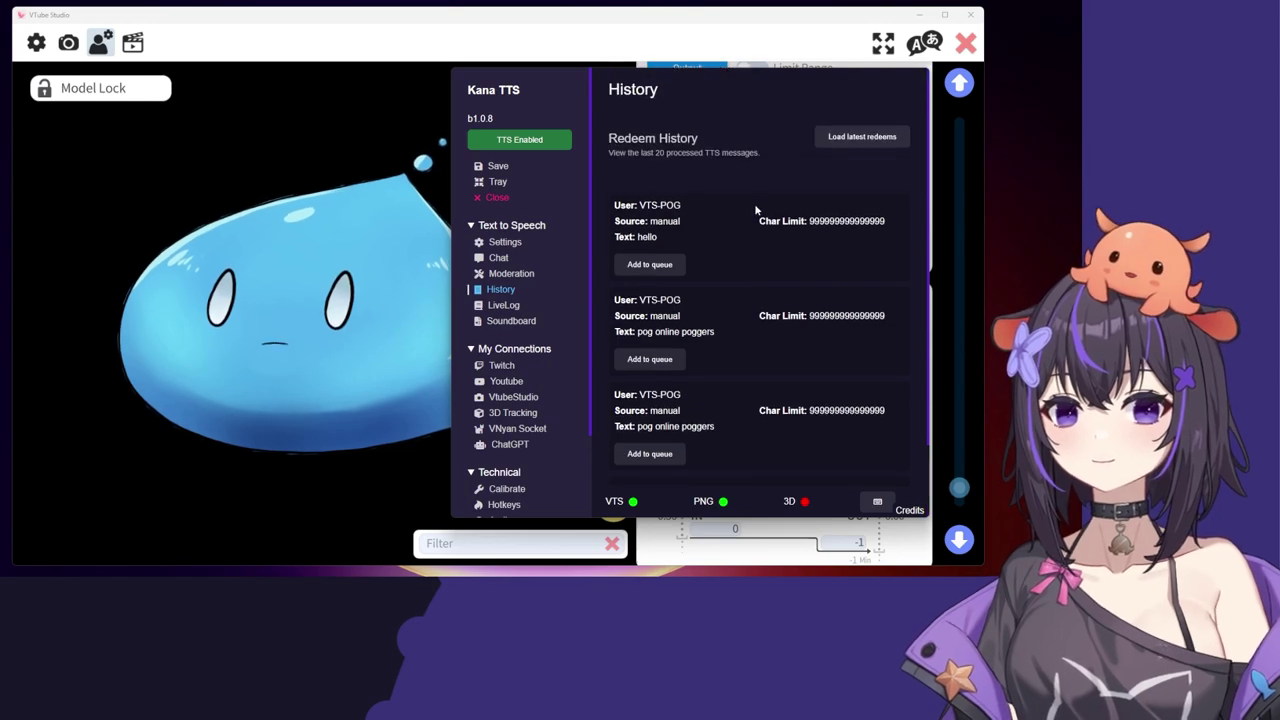
left_click_drag(609, 138, 837, 154)
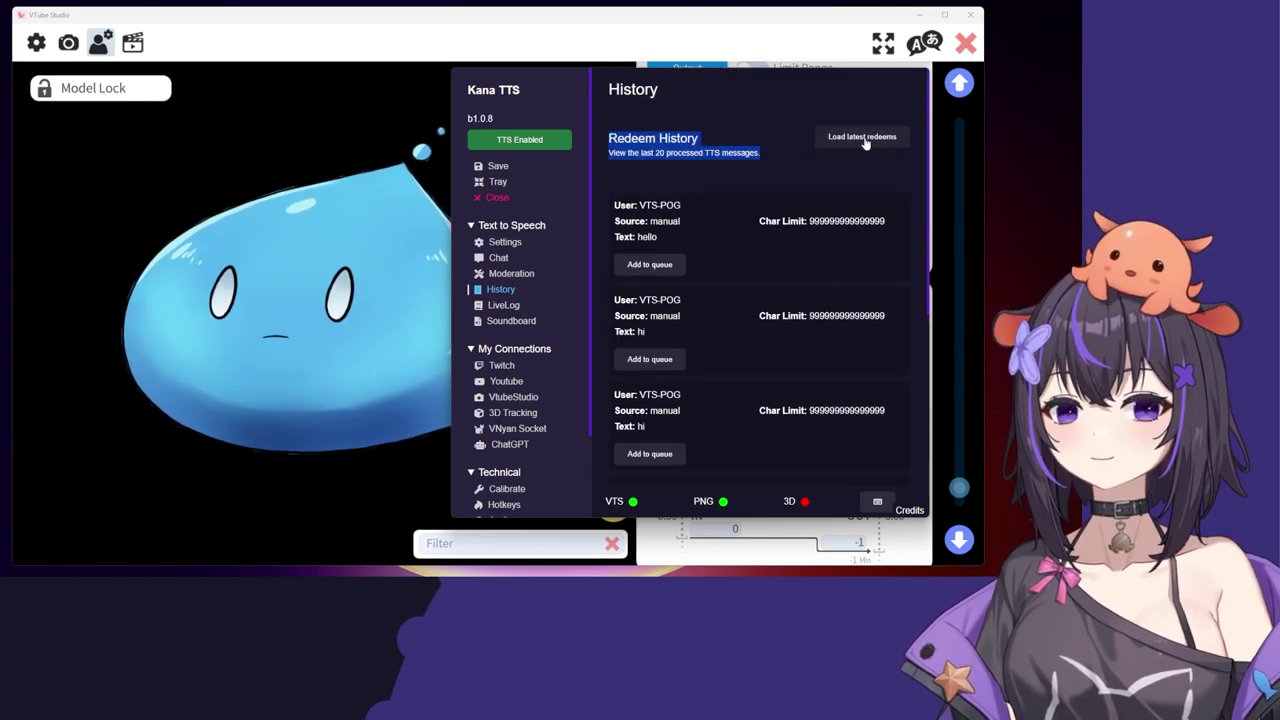
scroll(714, 337, "down", 3)
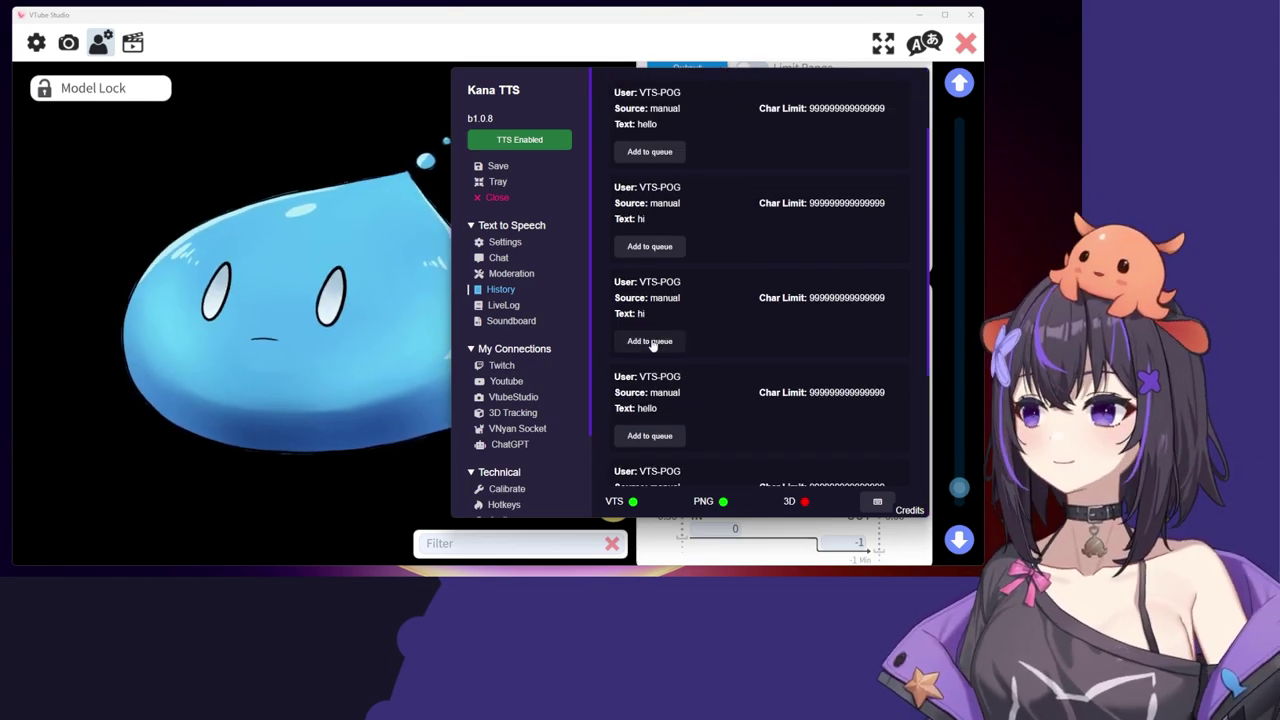
scroll(741, 341, "up", 3)
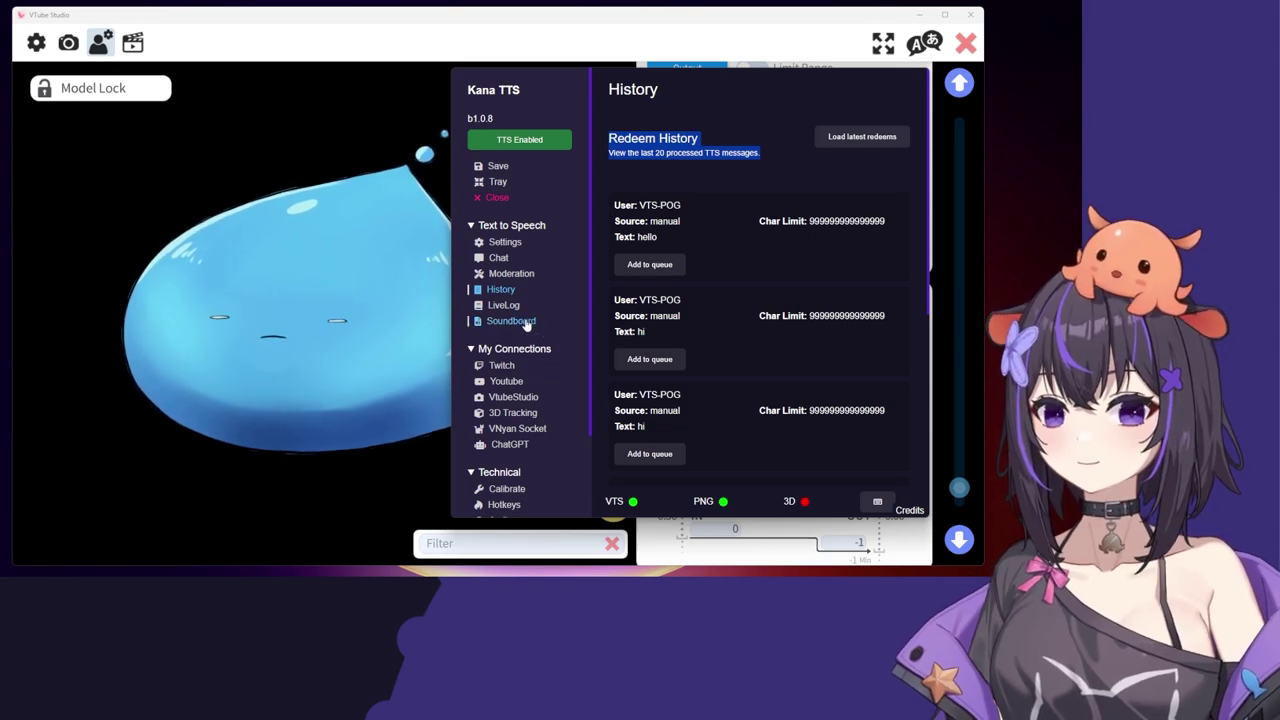
Step: Review the soundboard's sound folder, trigger command, channel points redeem, normal TTS replacement and split pet options
left_click(527, 323)
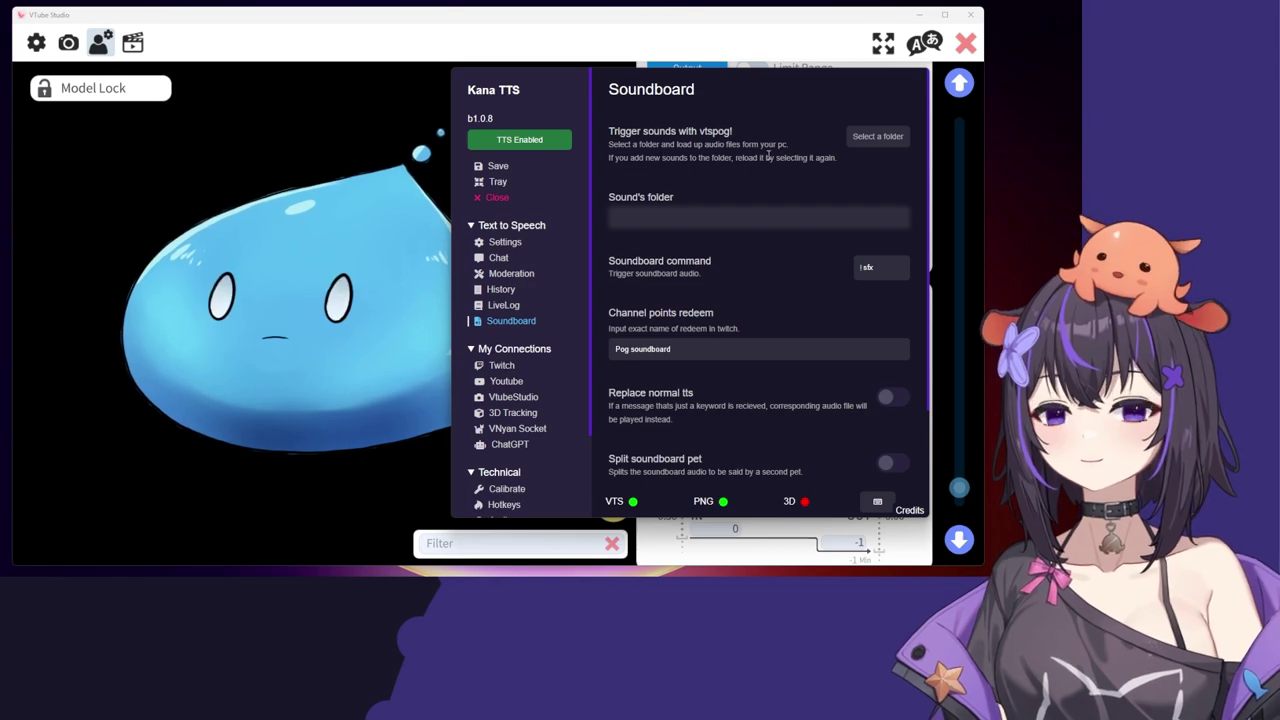
scroll(686, 266, "down", 1)
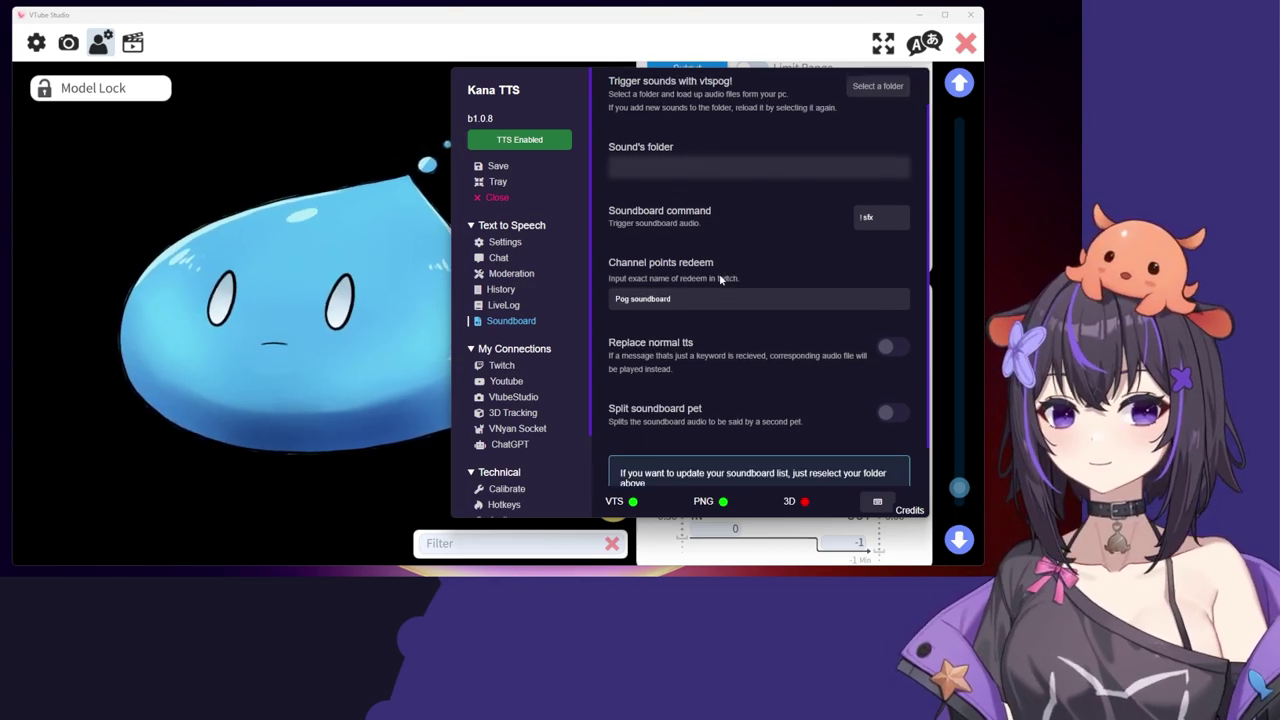
scroll(718, 301, "down", 2)
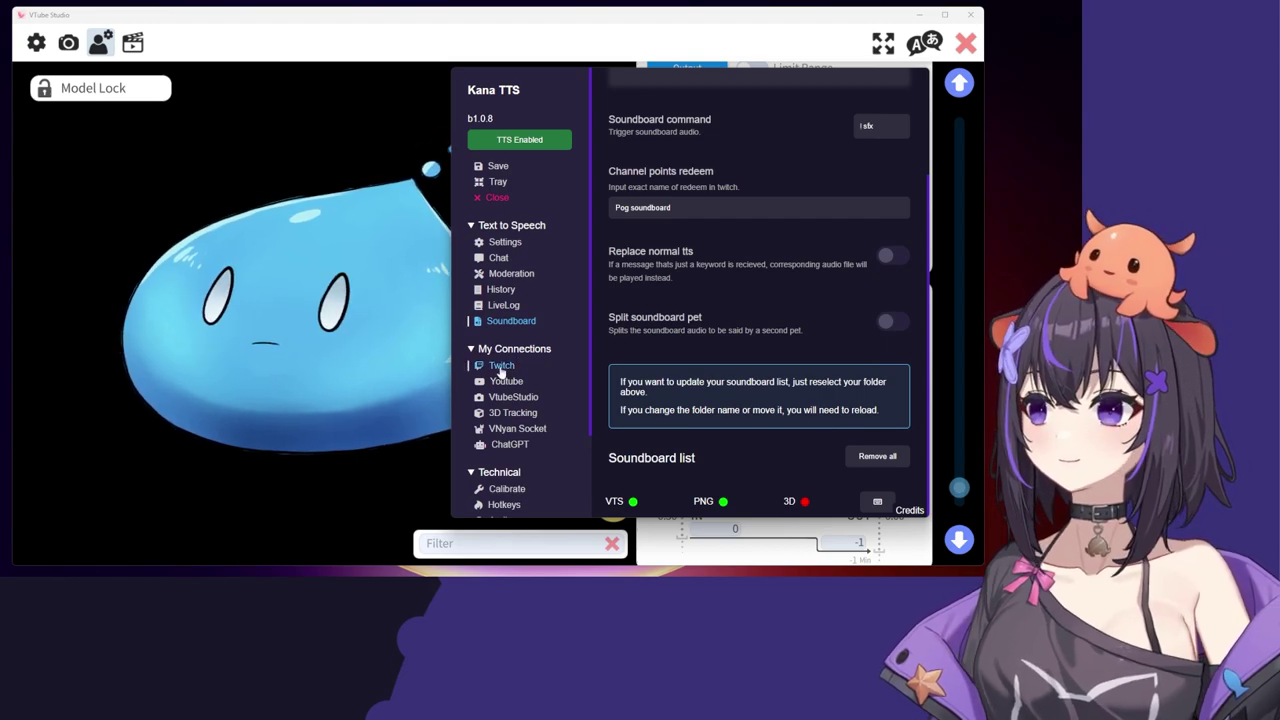
Step: Examine the Twitch connection's channel points redeem, cheers and subscription settings for triggering TTS
left_click(501, 368)
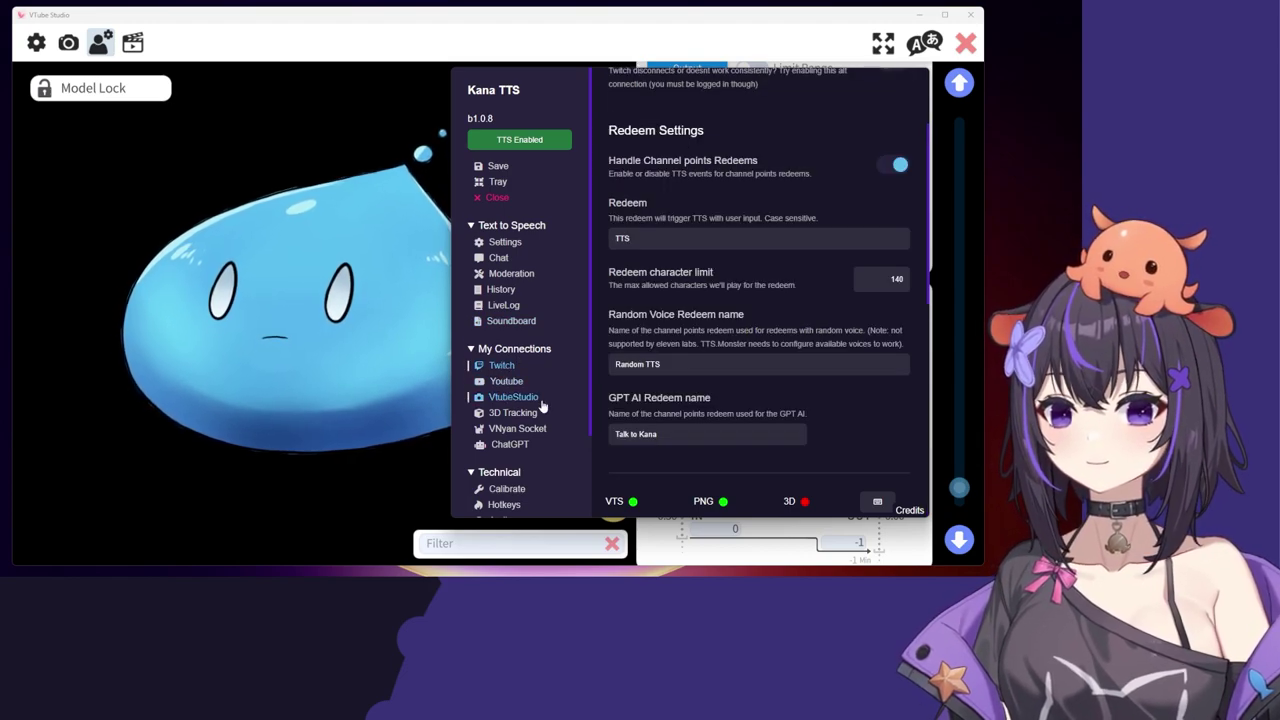
scroll(735, 399, "up", 2)
scroll(735, 390, "down", 3)
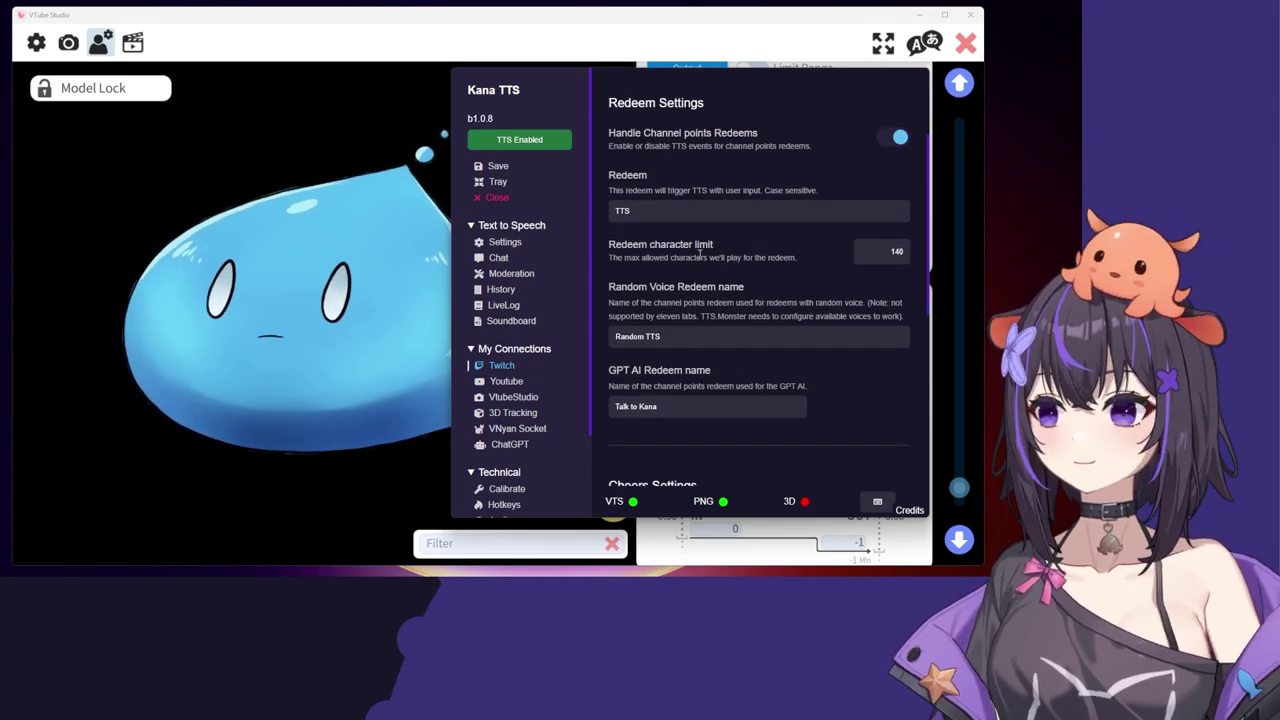
scroll(728, 267, "down", 4)
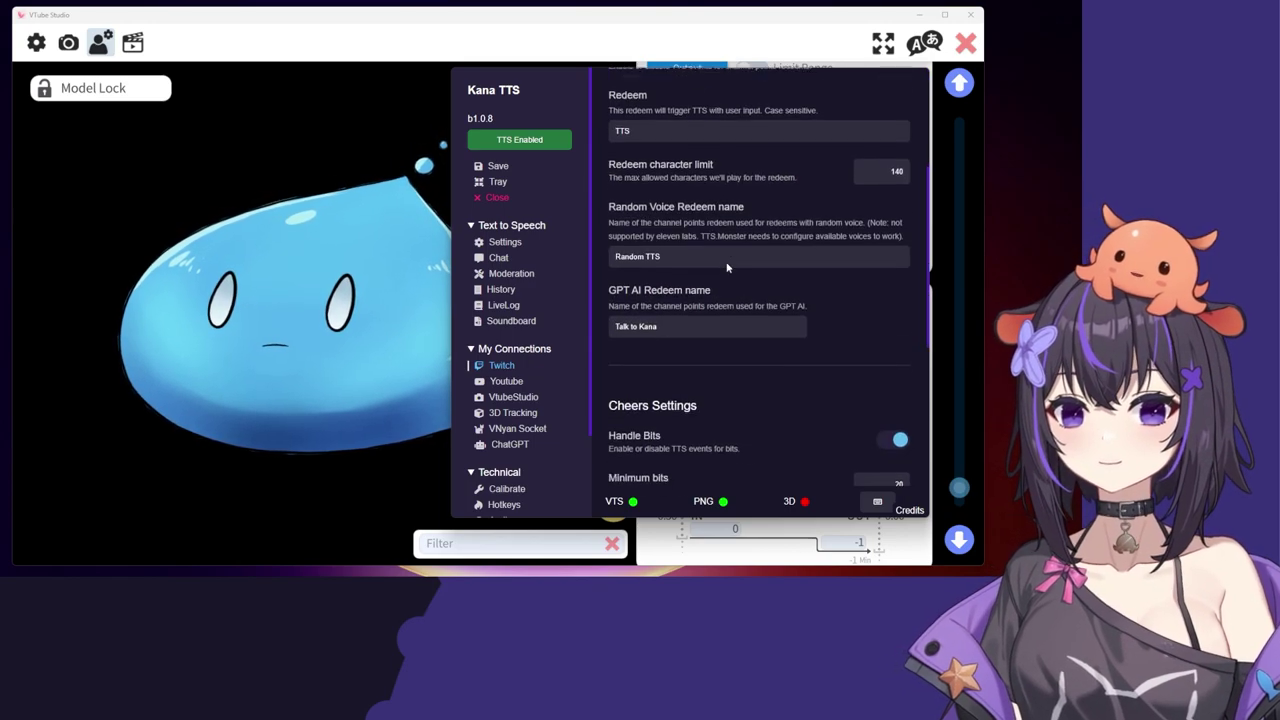
scroll(728, 267, "down", 3)
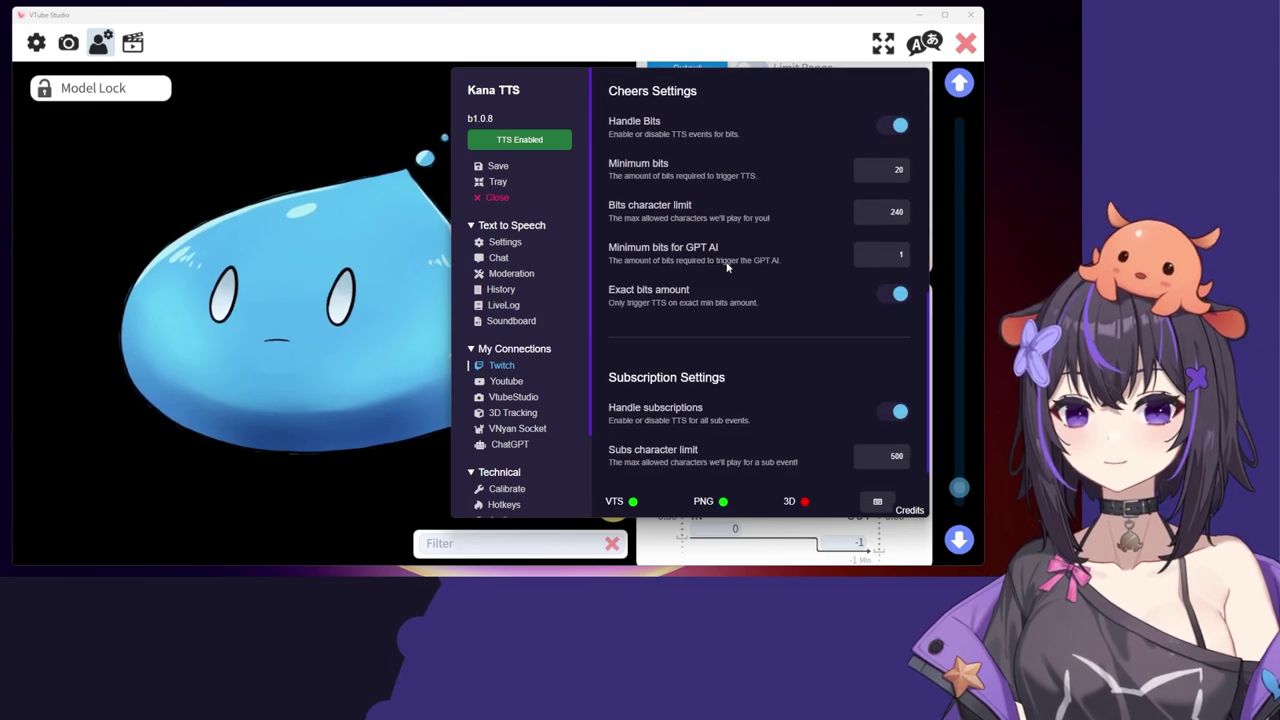
left_click_drag(624, 150, 764, 283)
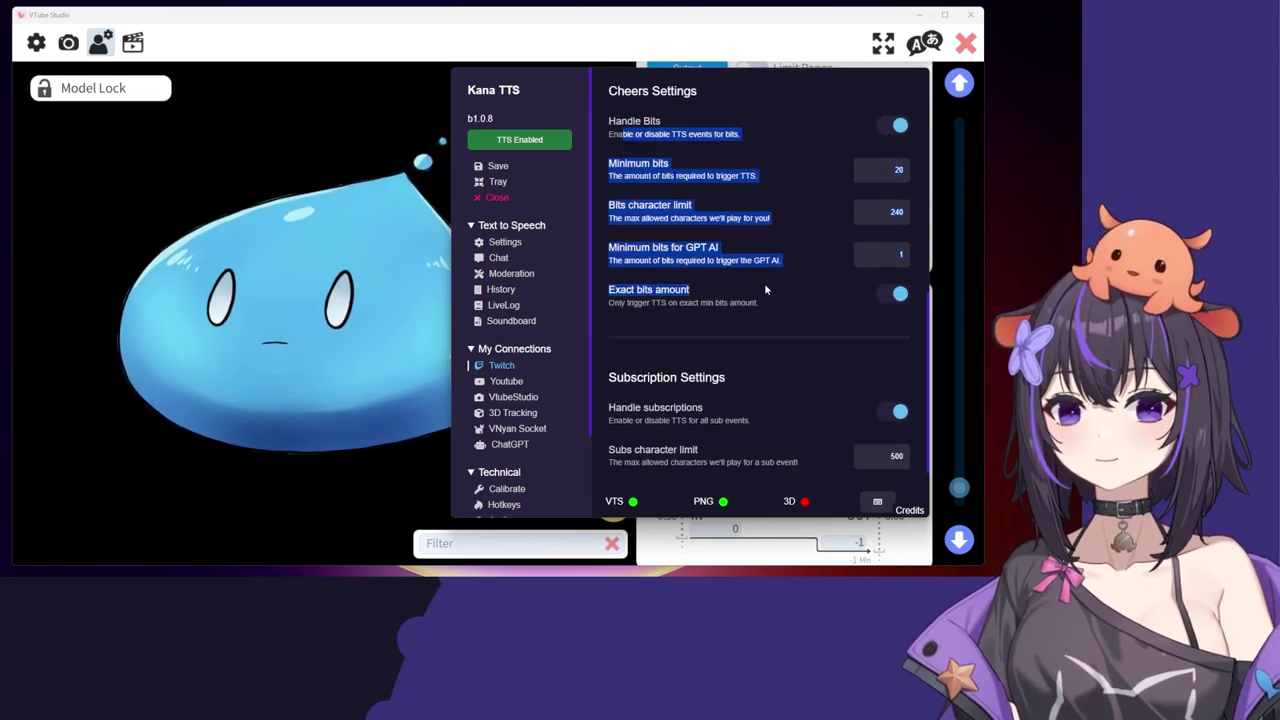
scroll(764, 283, "down", 2)
left_click_drag(637, 266, 788, 395)
scroll(797, 327, "up", 3)
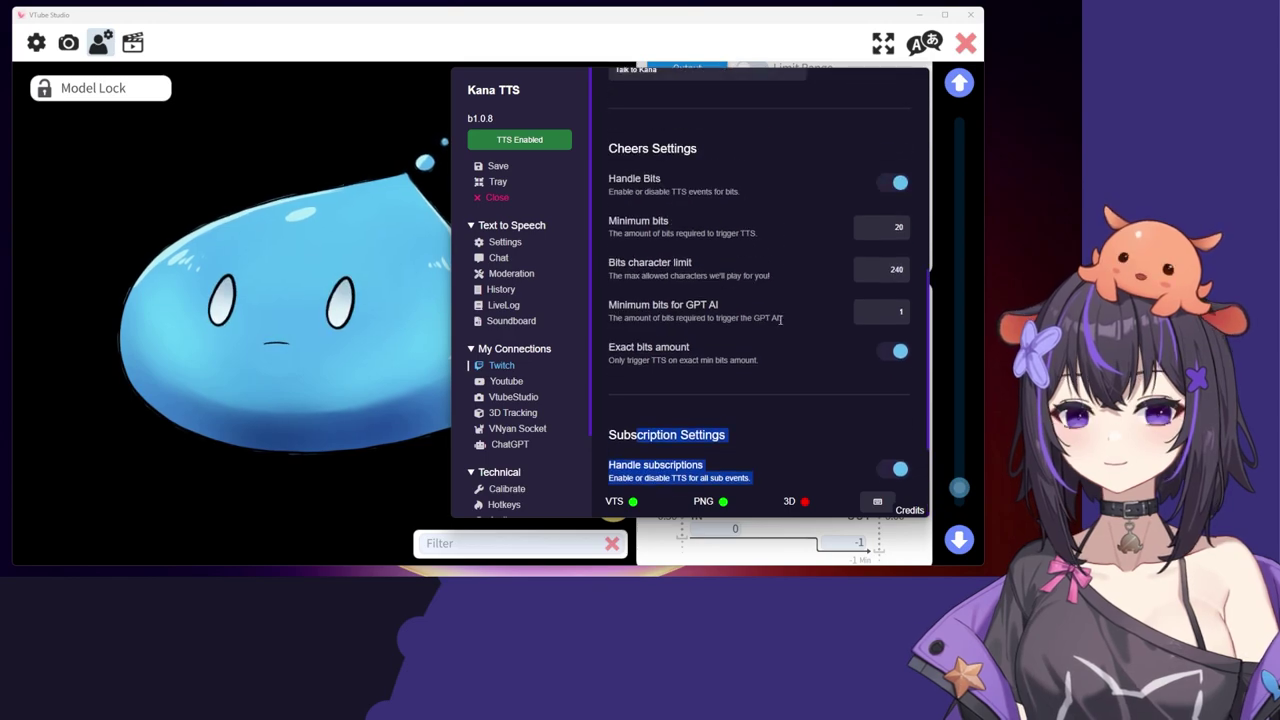
left_click(715, 354)
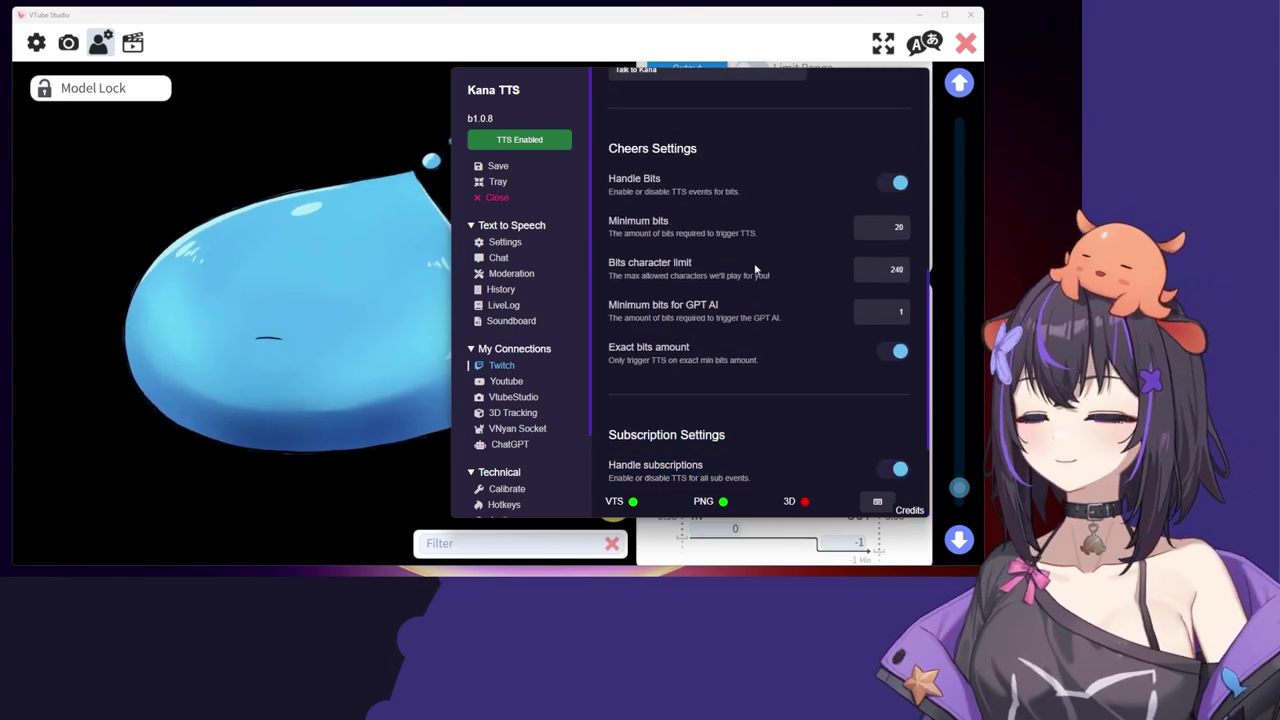
scroll(830, 288, "down", 3)
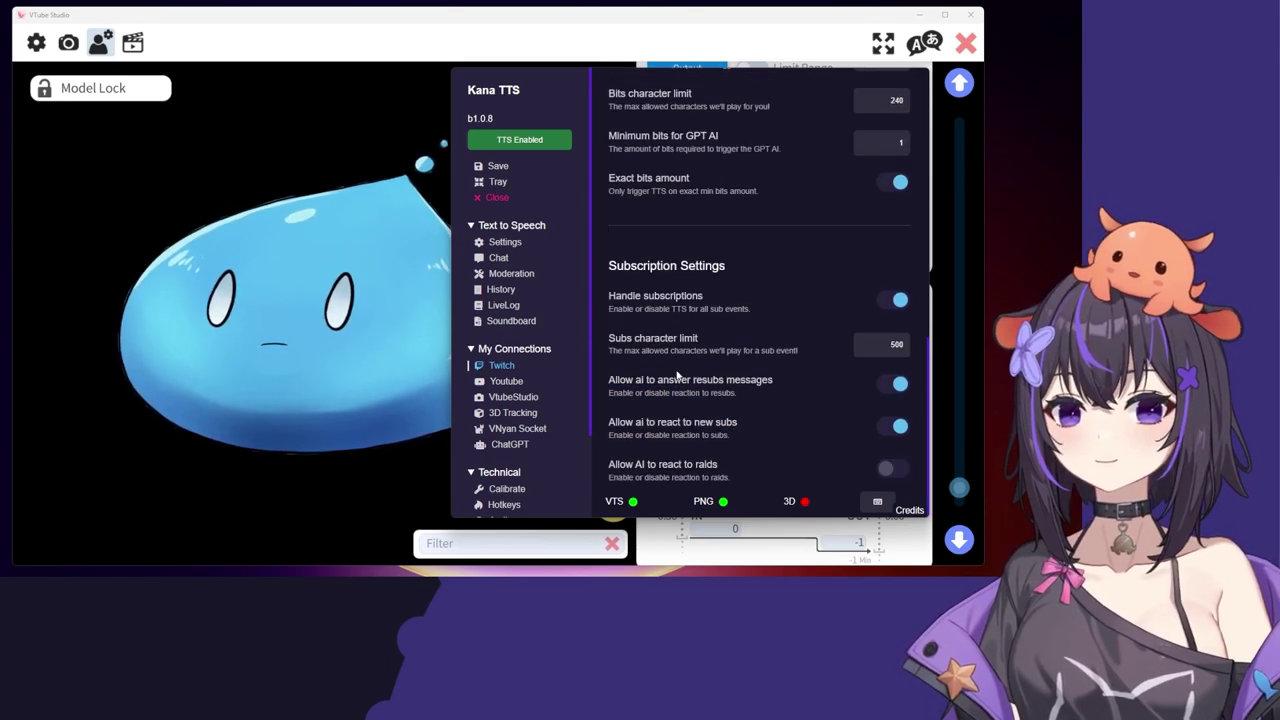
scroll(700, 370, "up", 4)
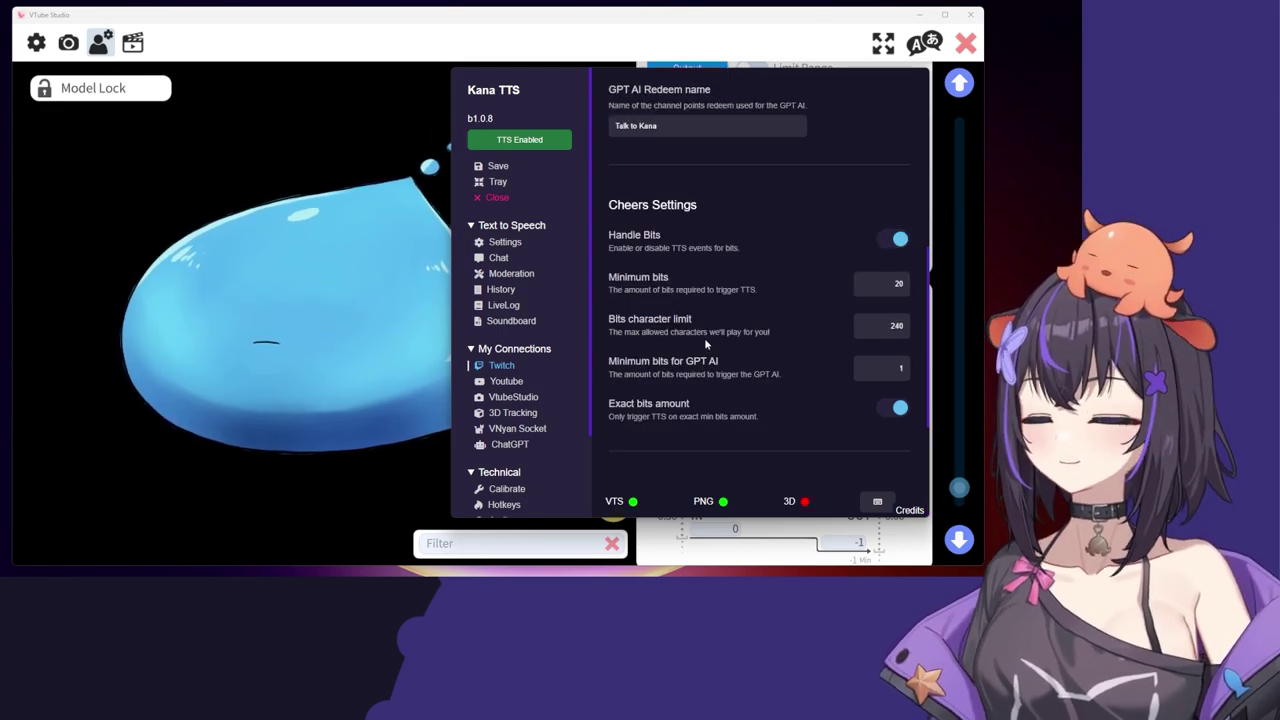
Step: Look at the YouTube connection settings and the remaining connection and technical sections available
left_click(535, 381)
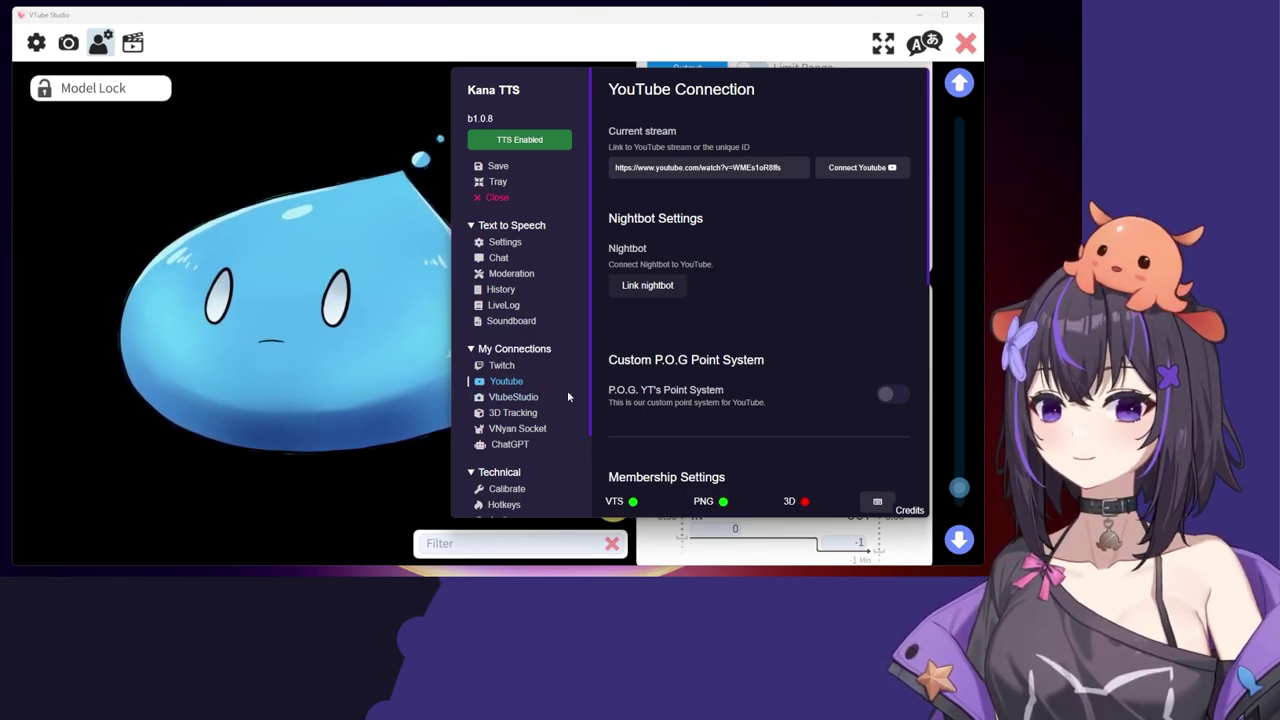
scroll(549, 383, "down", 3)
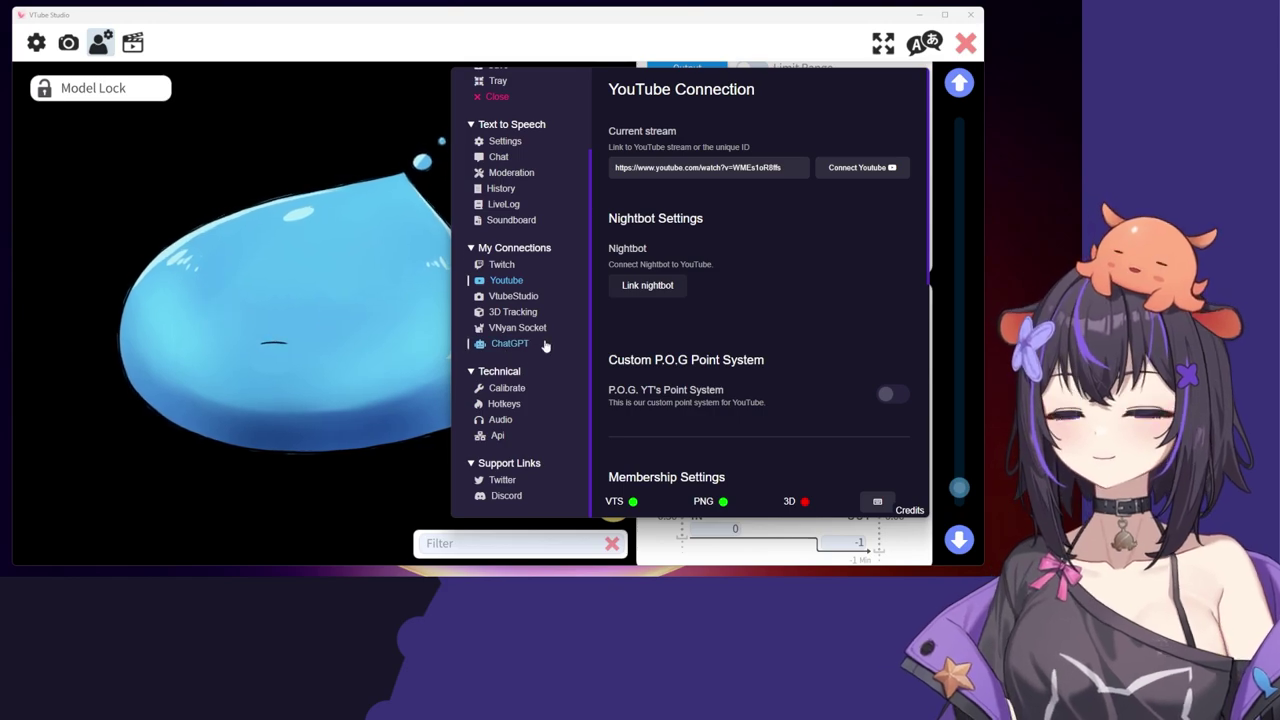
scroll(705, 335, "down", 3)
scroll(705, 335, "up", 3)
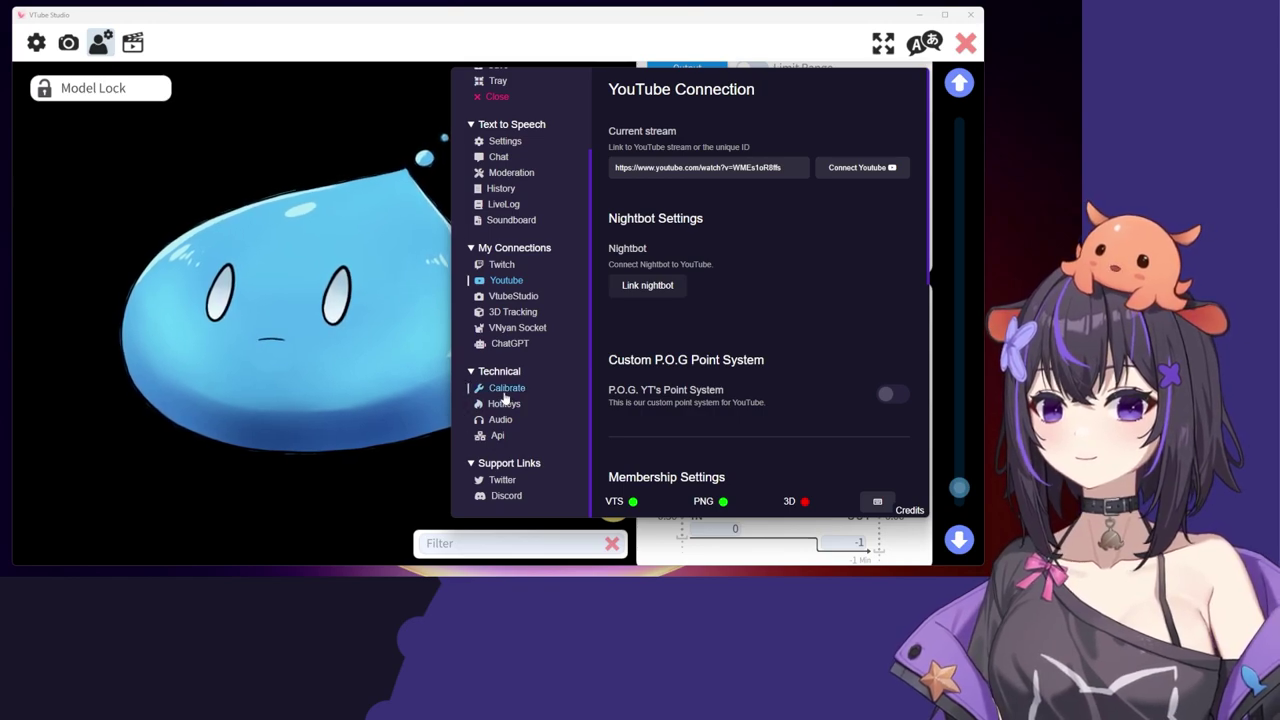
Step: Look through the model parameter calibration, the hotkey settings and the audio output device settings
left_click(505, 393)
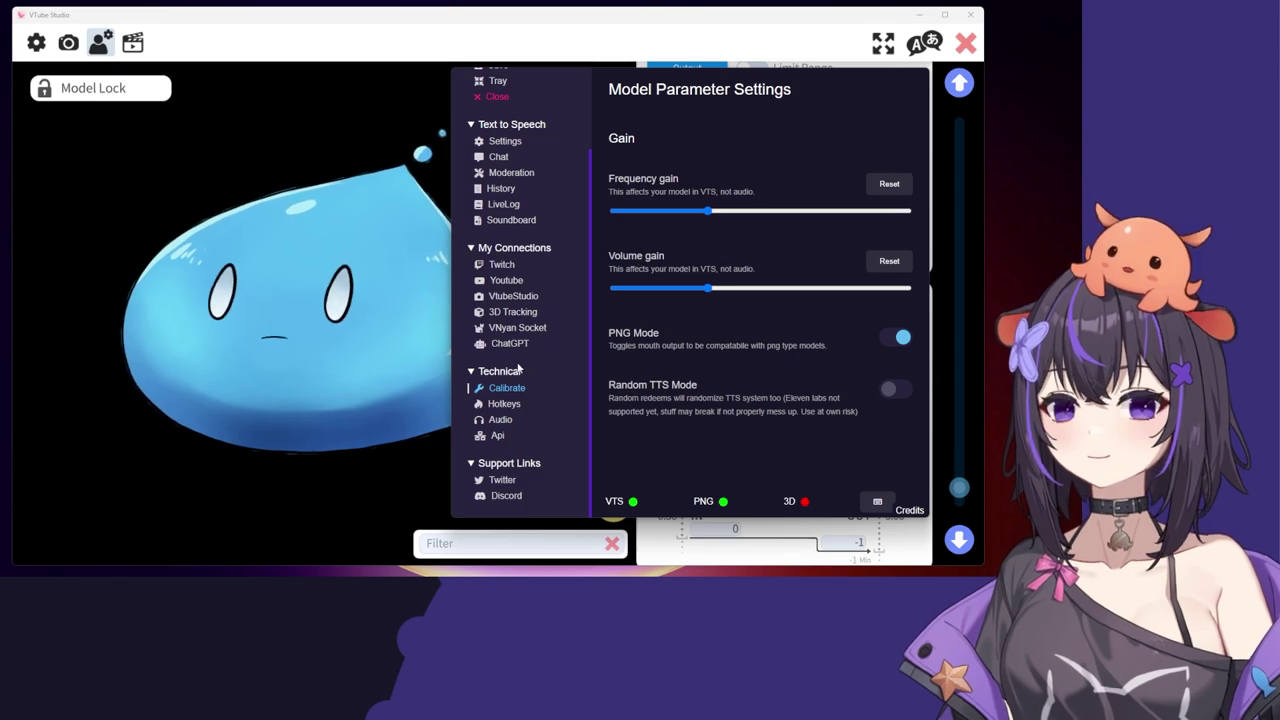
left_click(504, 403)
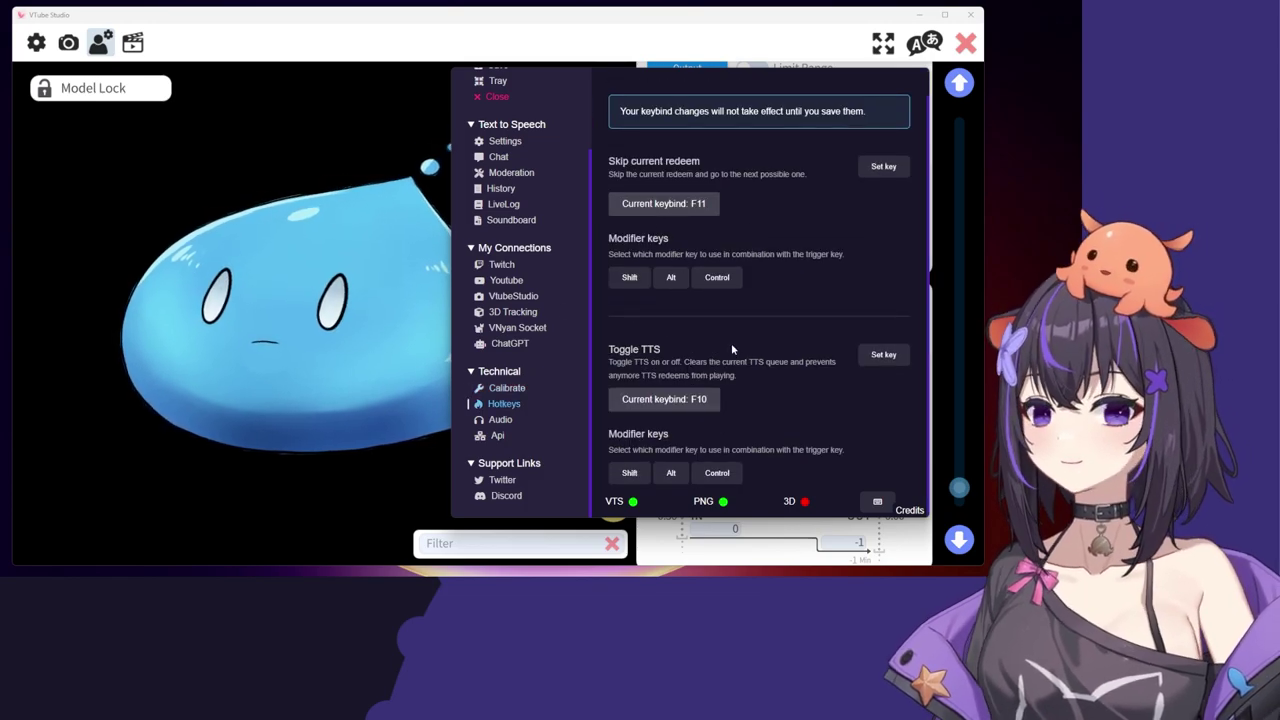
left_click(505, 424)
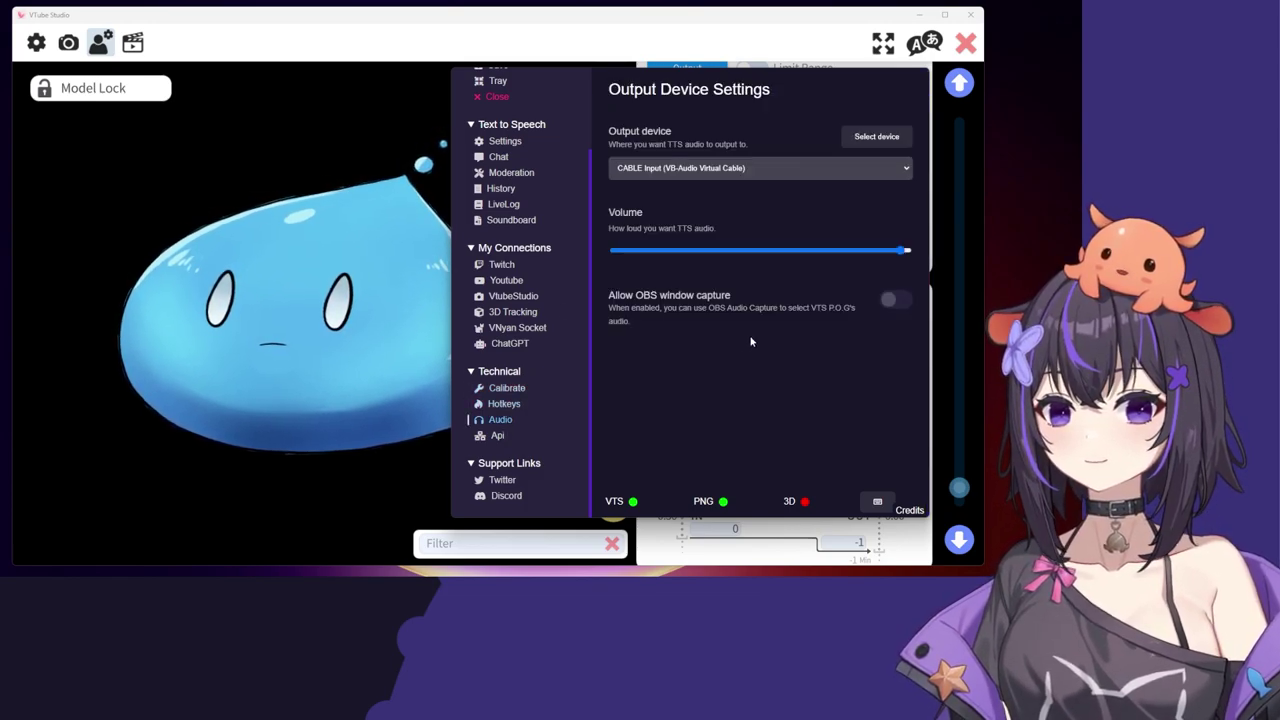
Step: Set the TTS audio output device to CABLE Input (VB-Audio Virtual Cable)
left_click(720, 166)
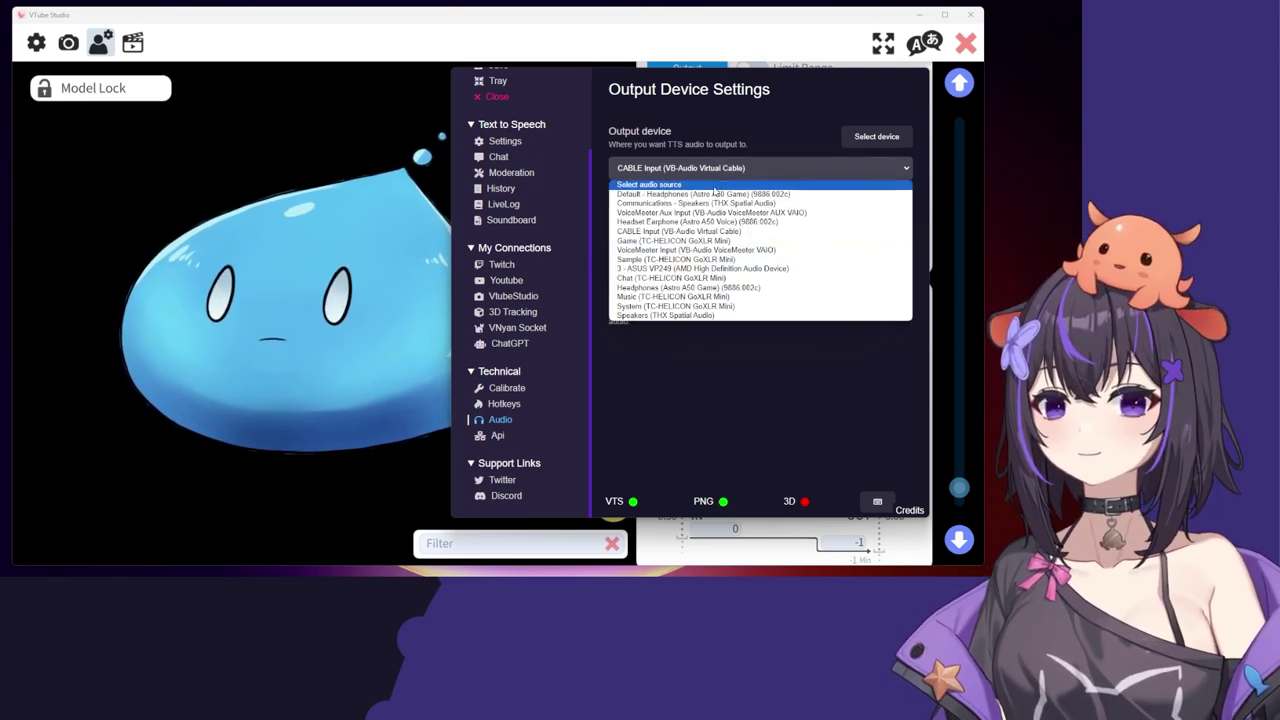
left_click(699, 186)
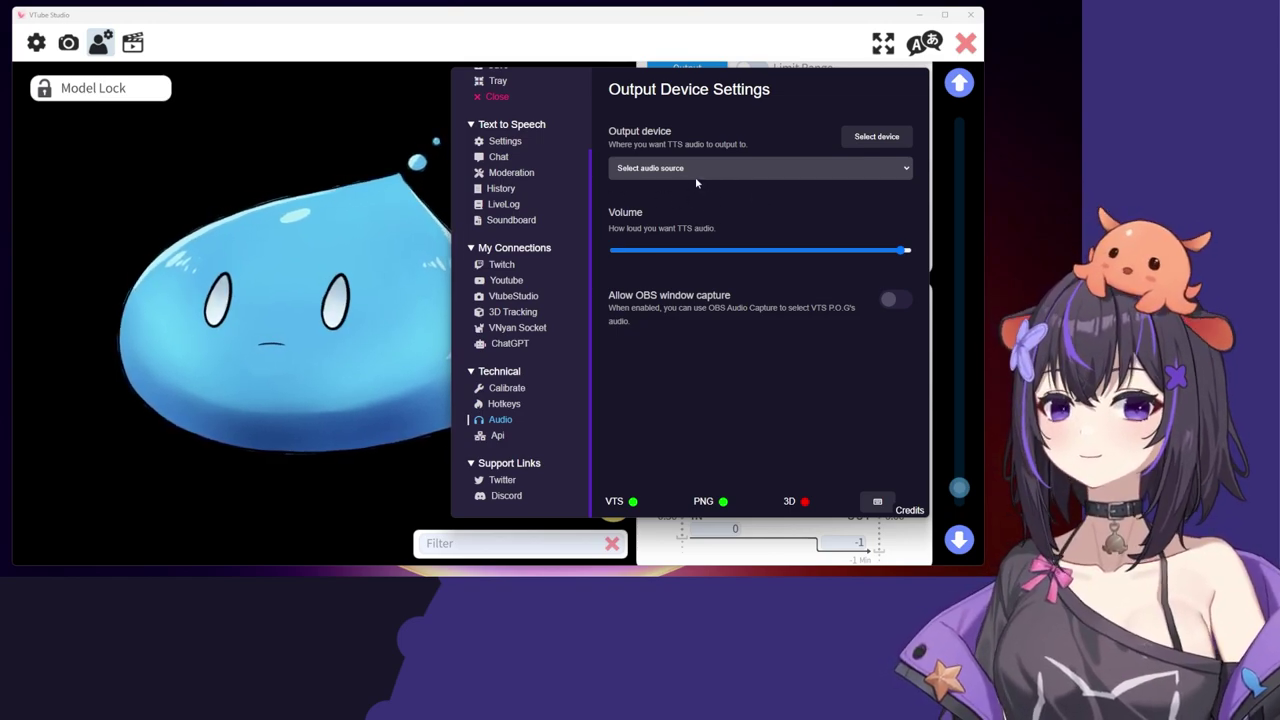
left_click(695, 173)
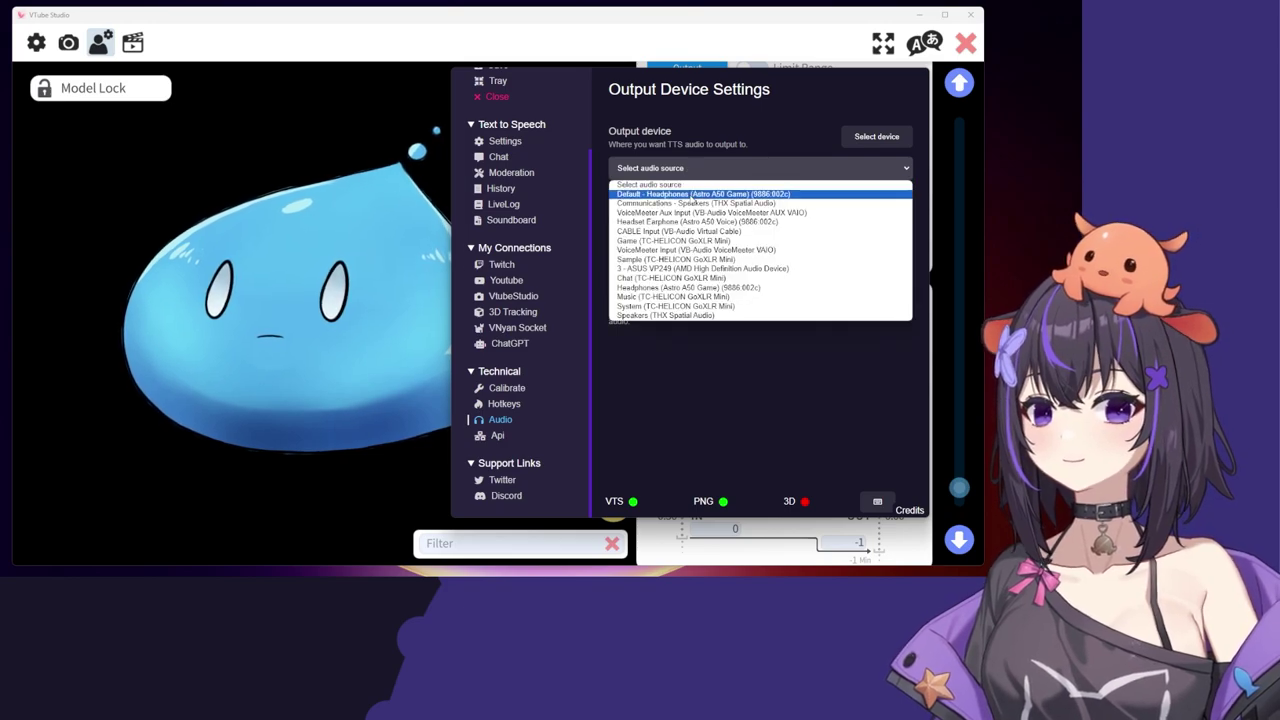
left_click(692, 232)
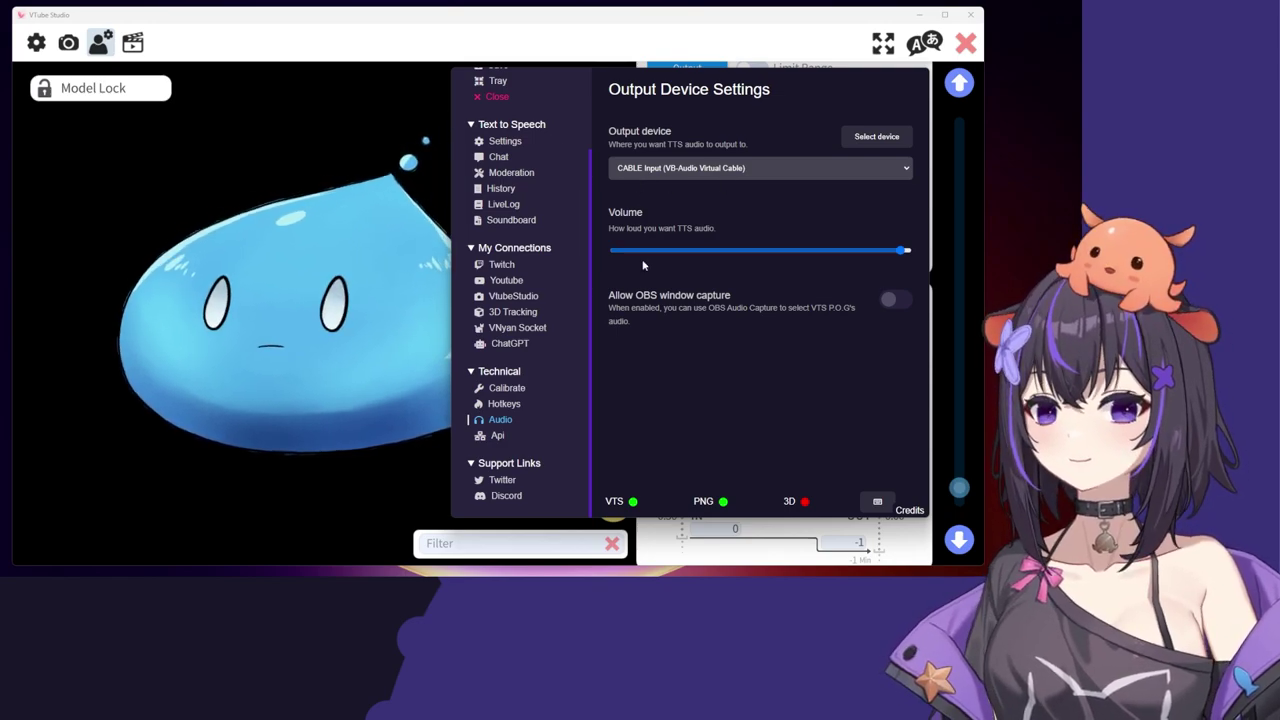
Step: Move the TTS settings window slightly further left over the VTube Studio model
scroll(503, 214, "up", 2)
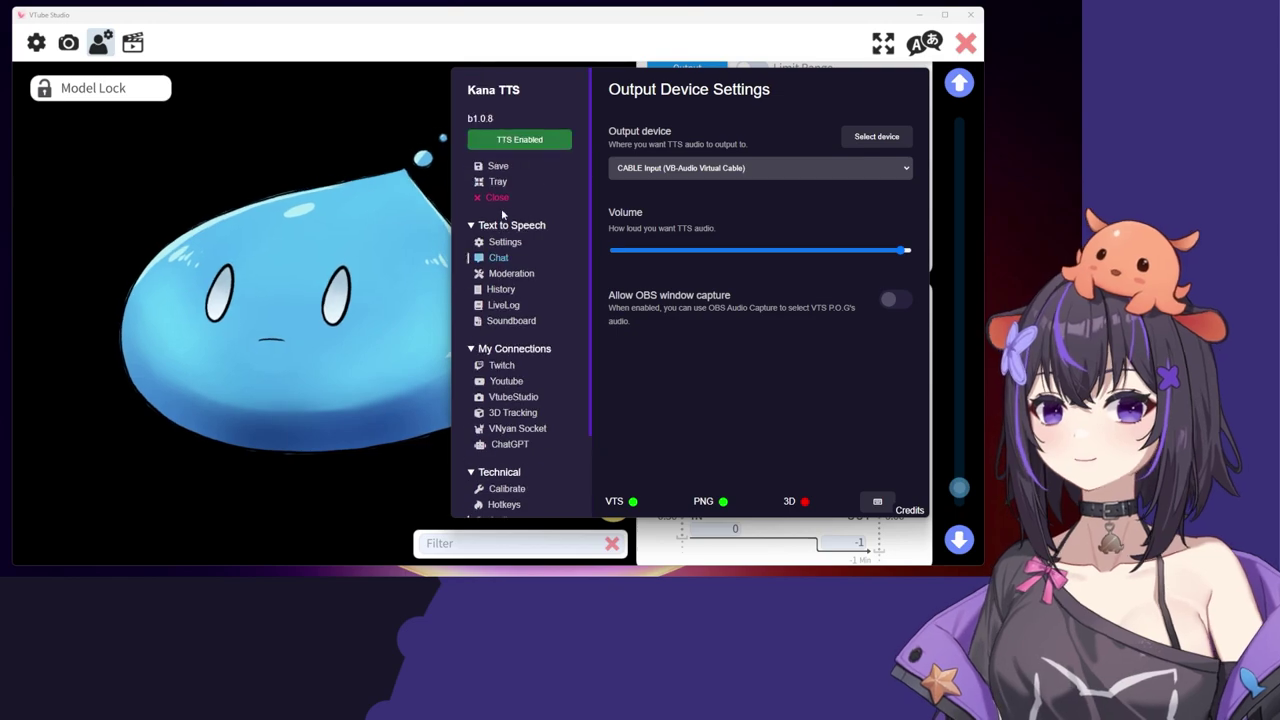
left_click_drag(496, 86, 453, 88)
scroll(520, 258, "down", 1)
scroll(520, 258, "down", 1)
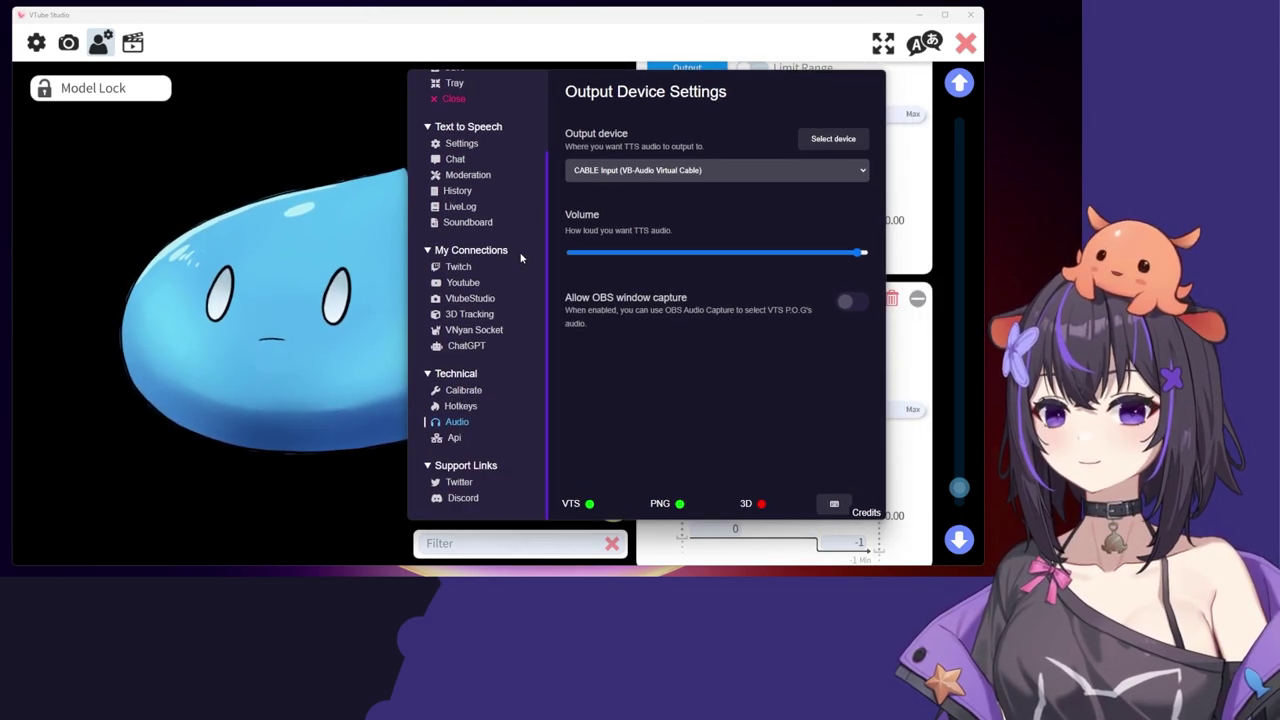